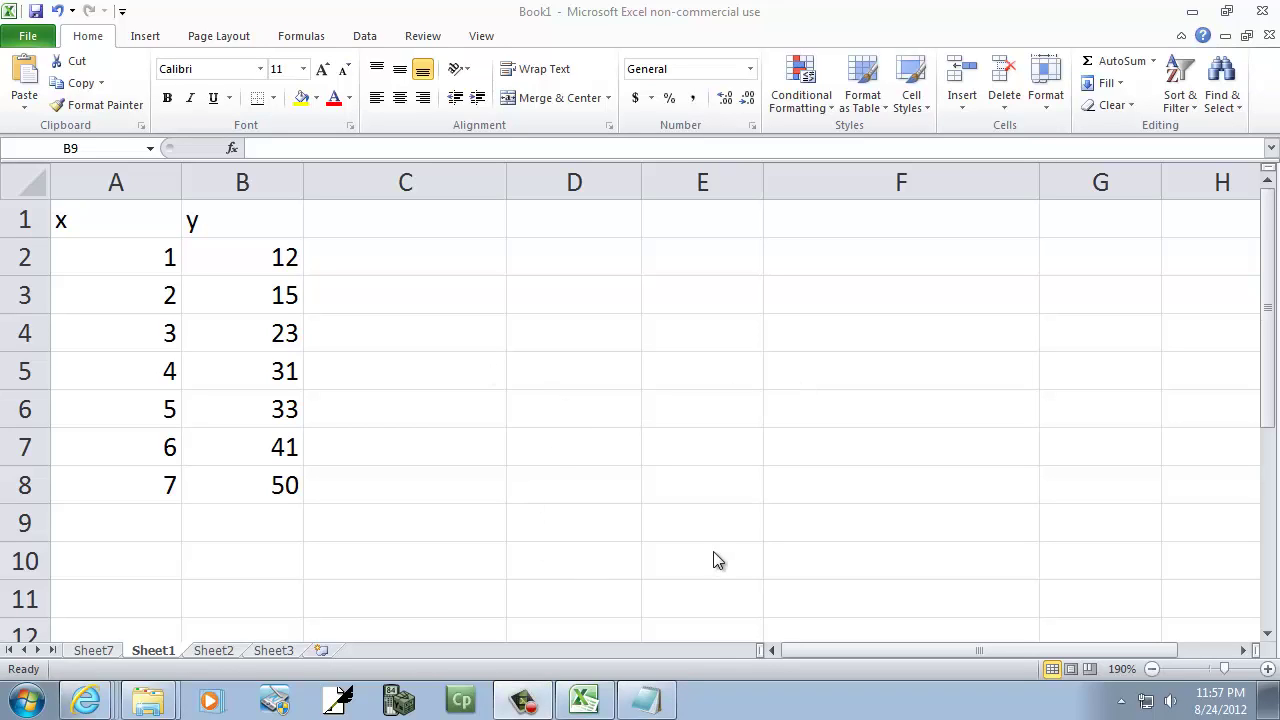
- Enter the heading 'yhat' in cell C1, then move down to C2
left_click(406, 222)
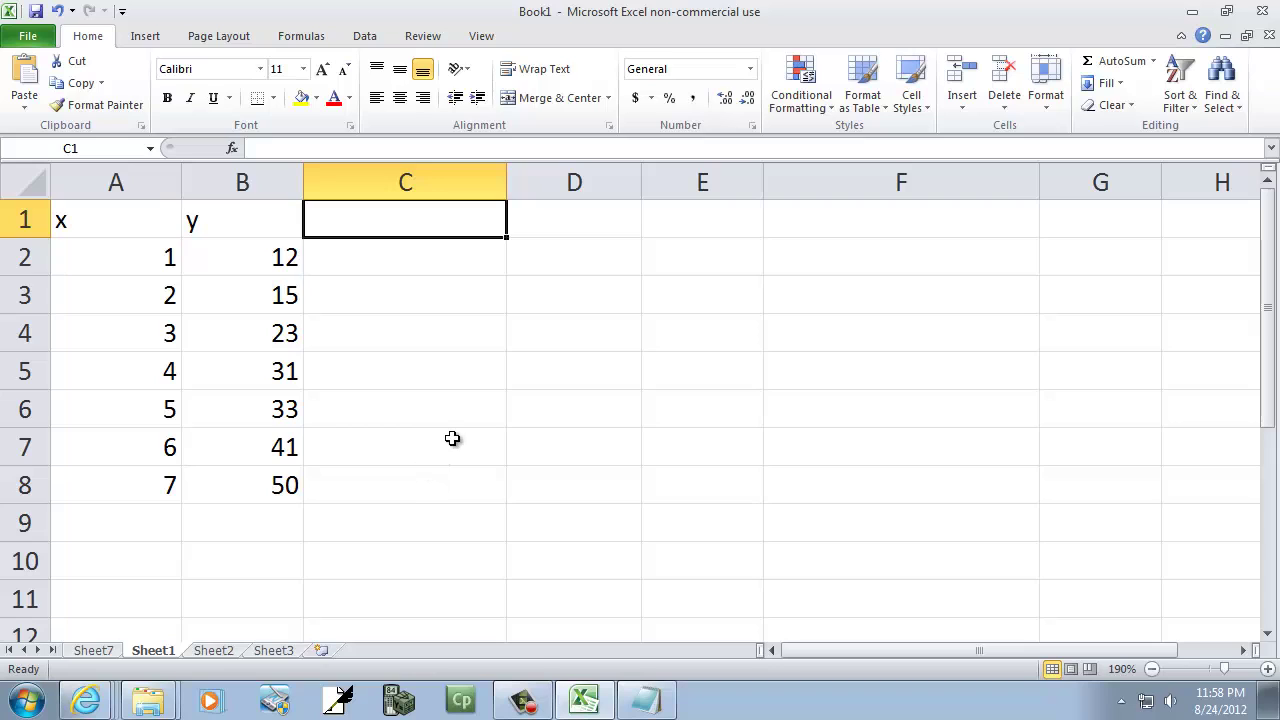
type("yhat")
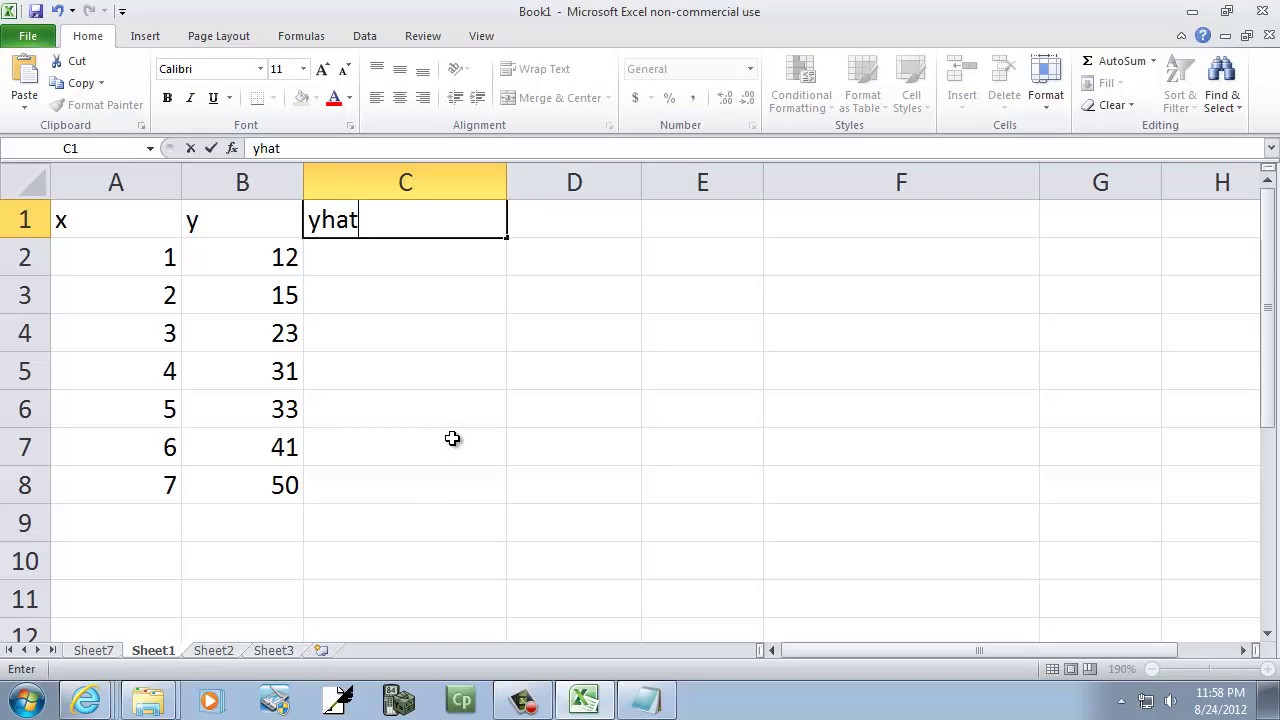
key("Tab")
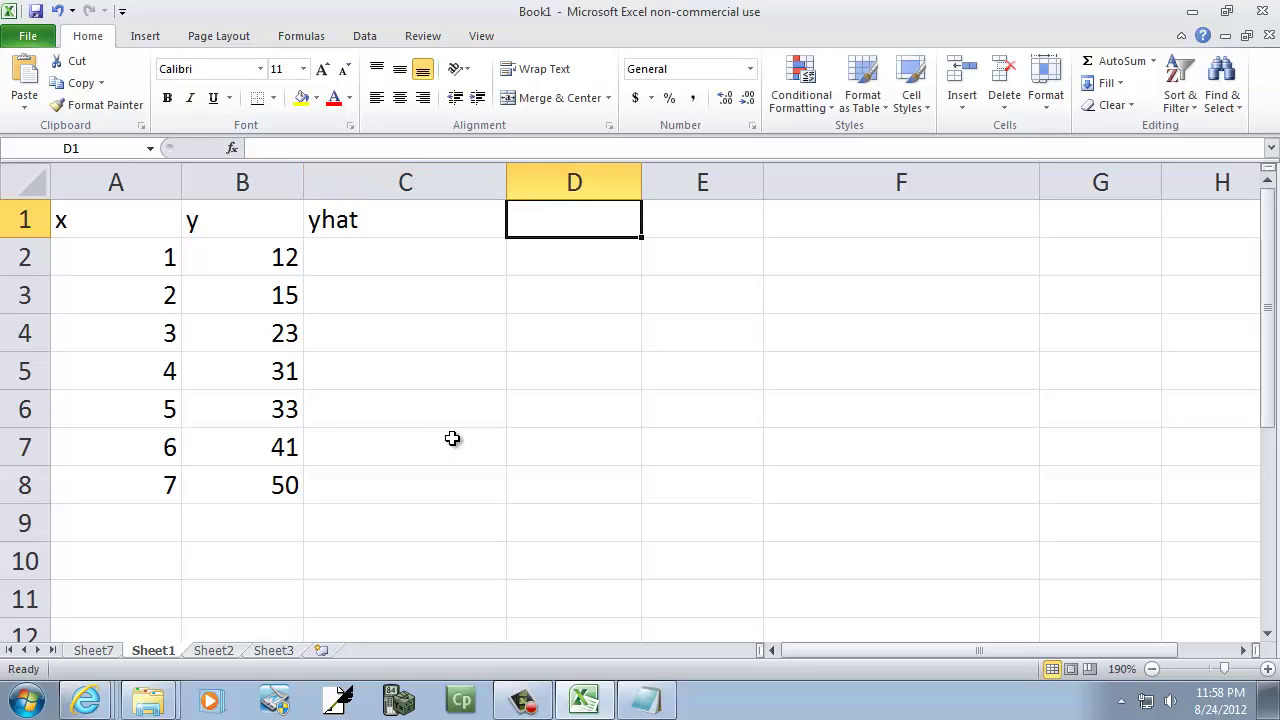
key("Return")
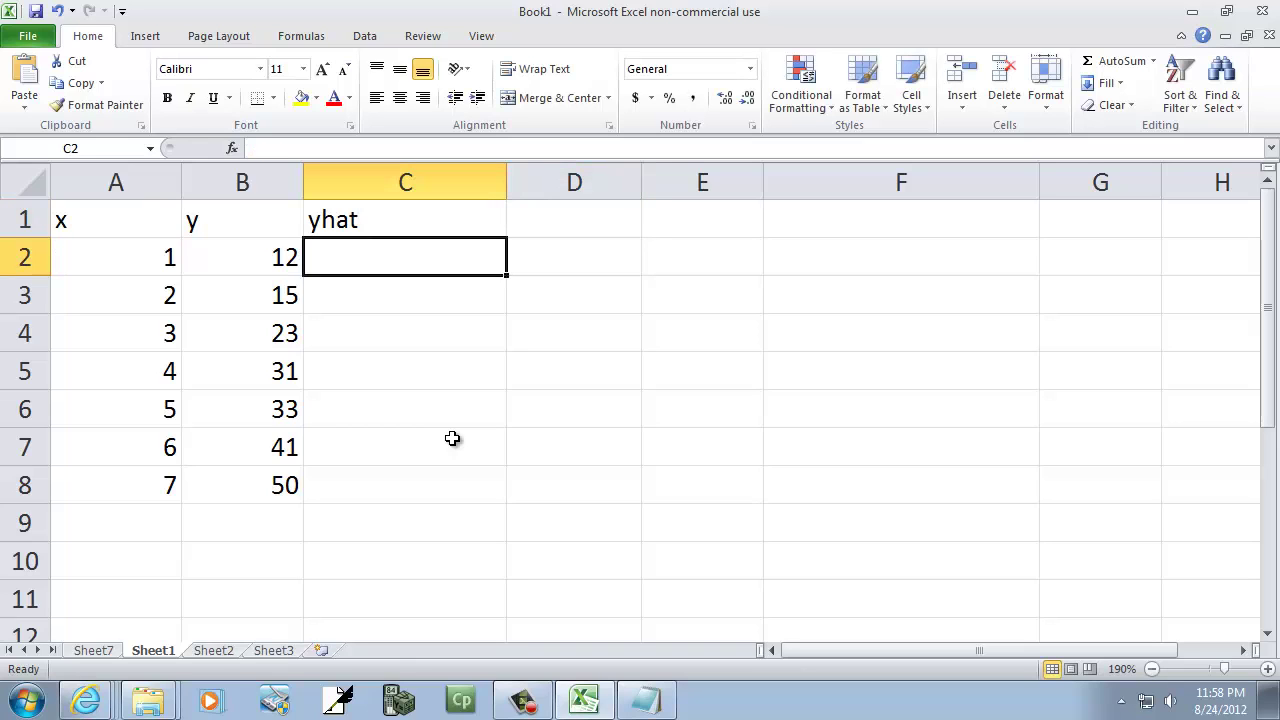
- Enter =SLOPE(B2:B8,A2:A8)*A2+INTERCEPT(B2:B8,A2:A8) in C2, giving a yhat of 10.42857143
type("=")
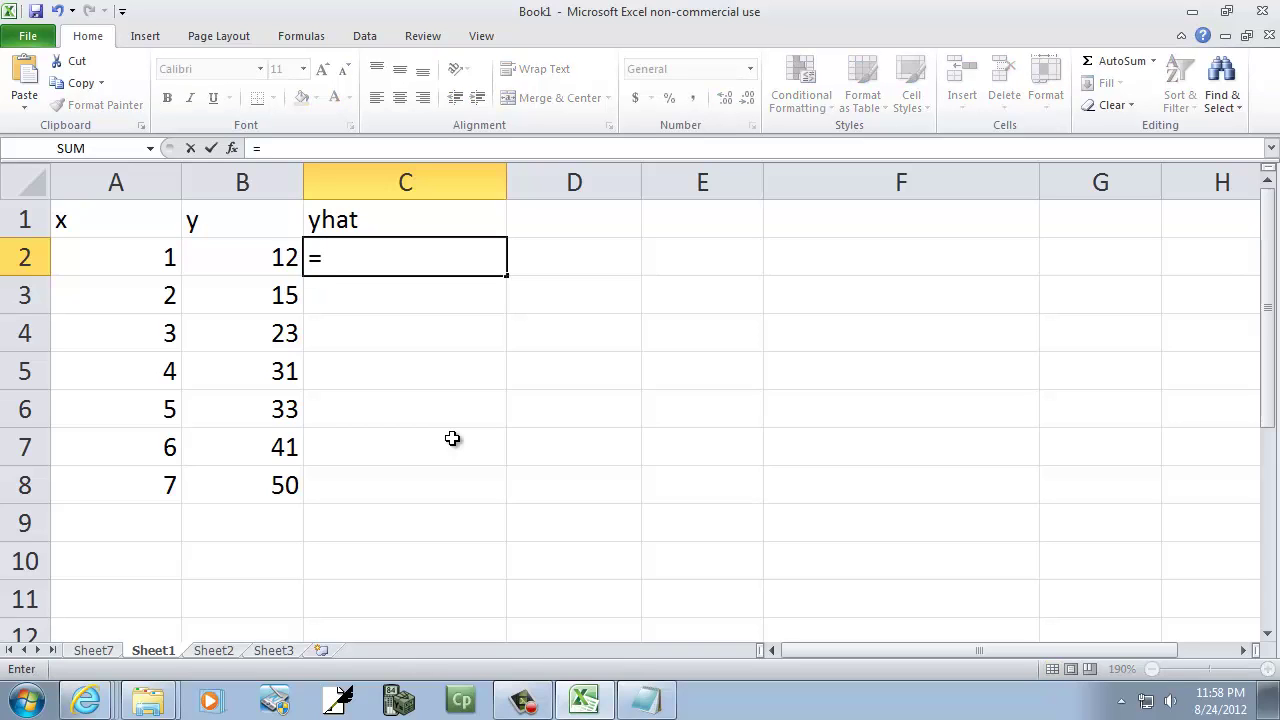
type("slop")
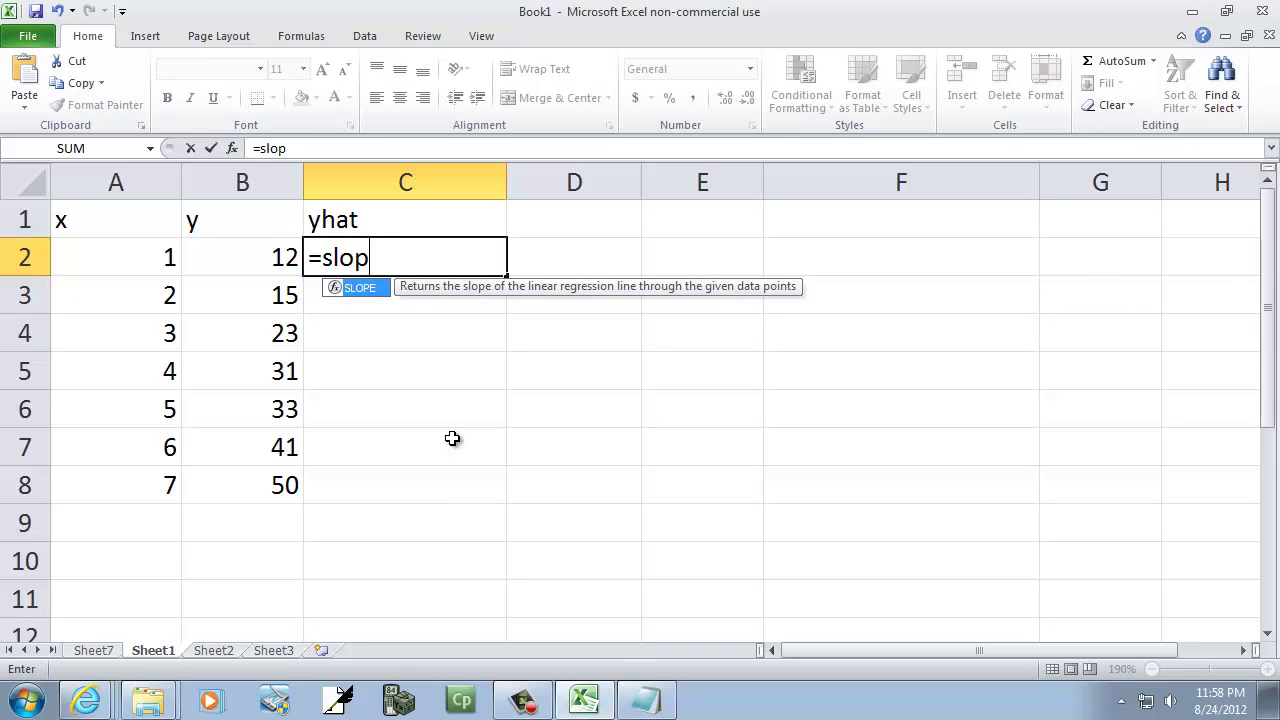
type("e(")
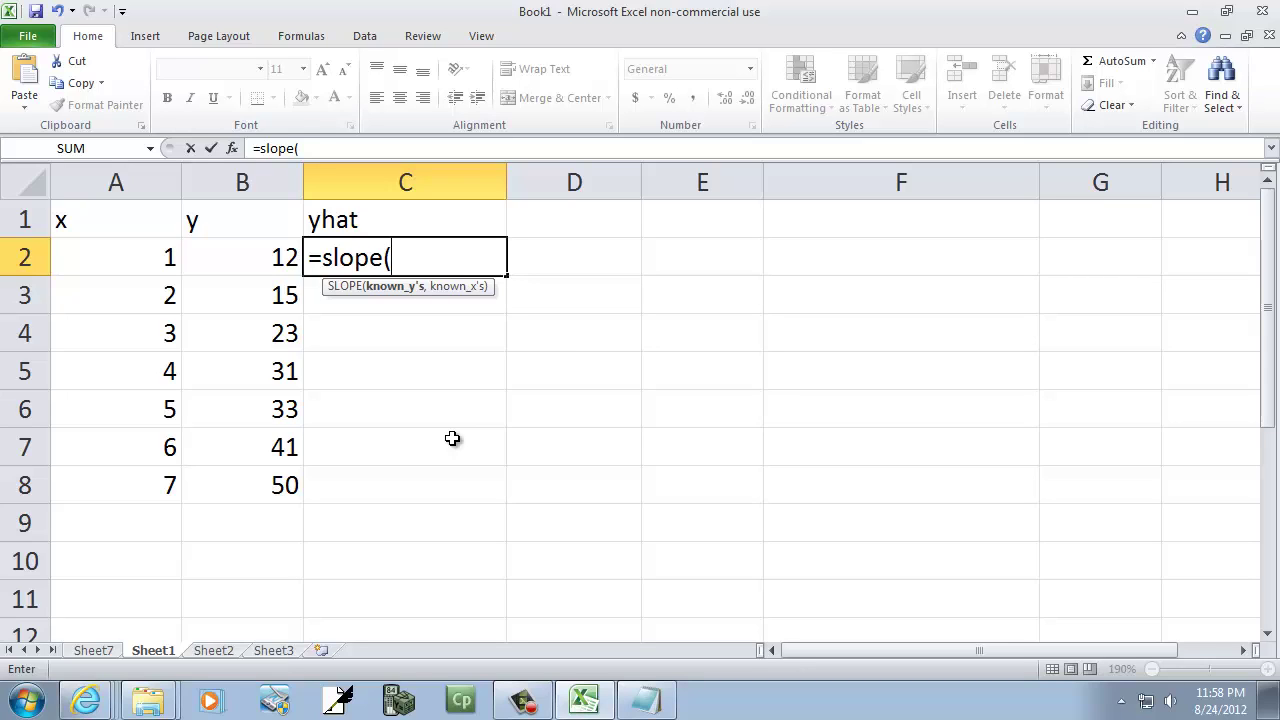
type("A2")
key("BackSpace")
key("BackSpace")
key("BackSpace")
type("(B2:B8,")
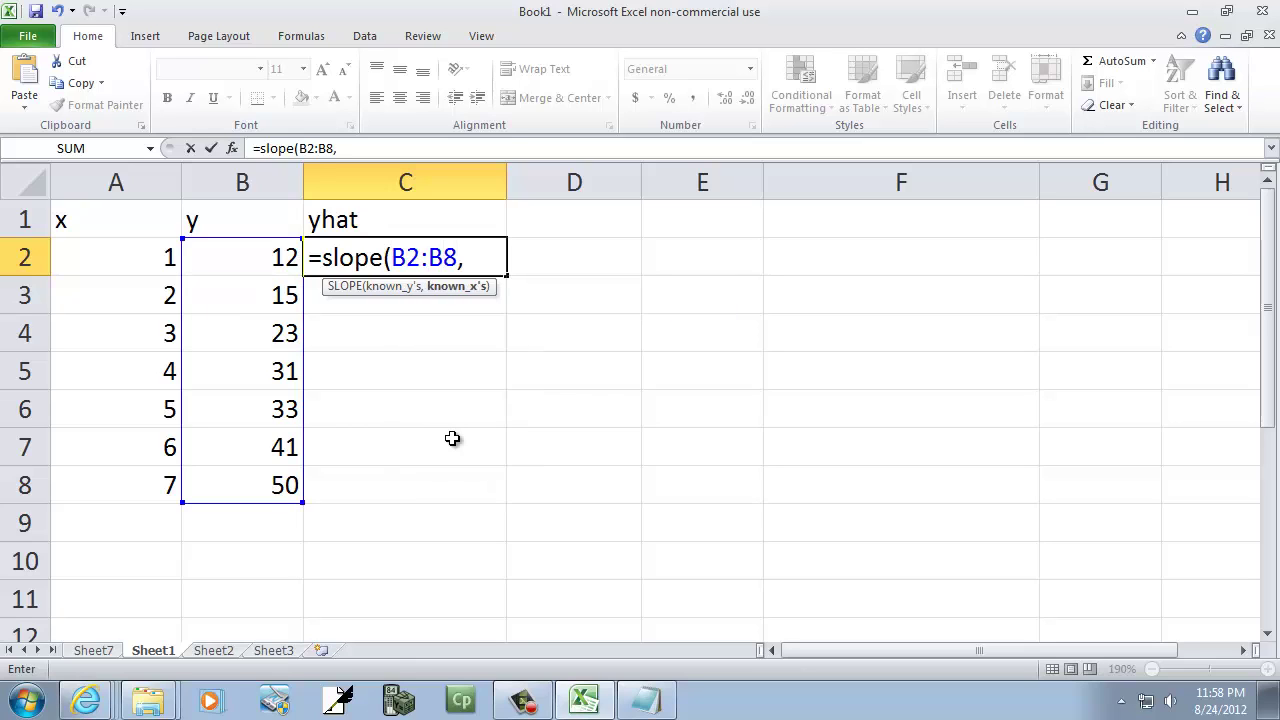
type("A2,")
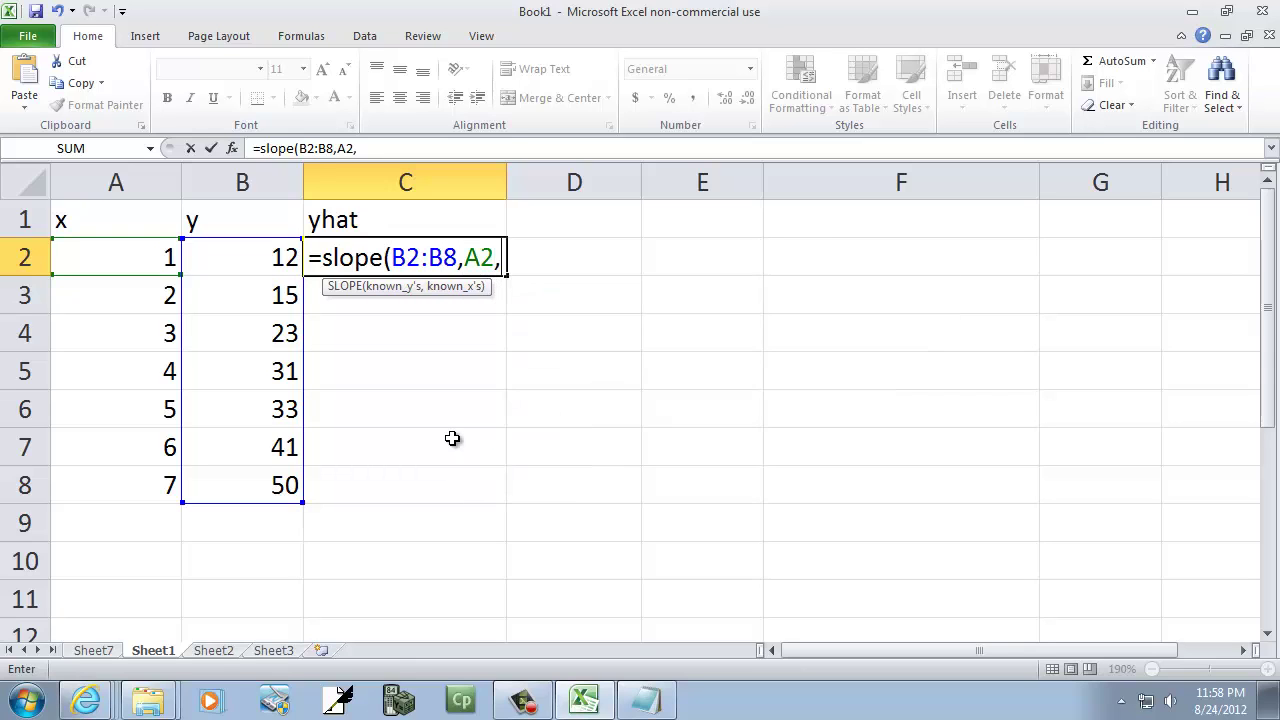
key("BackSpace")
type(":A8")
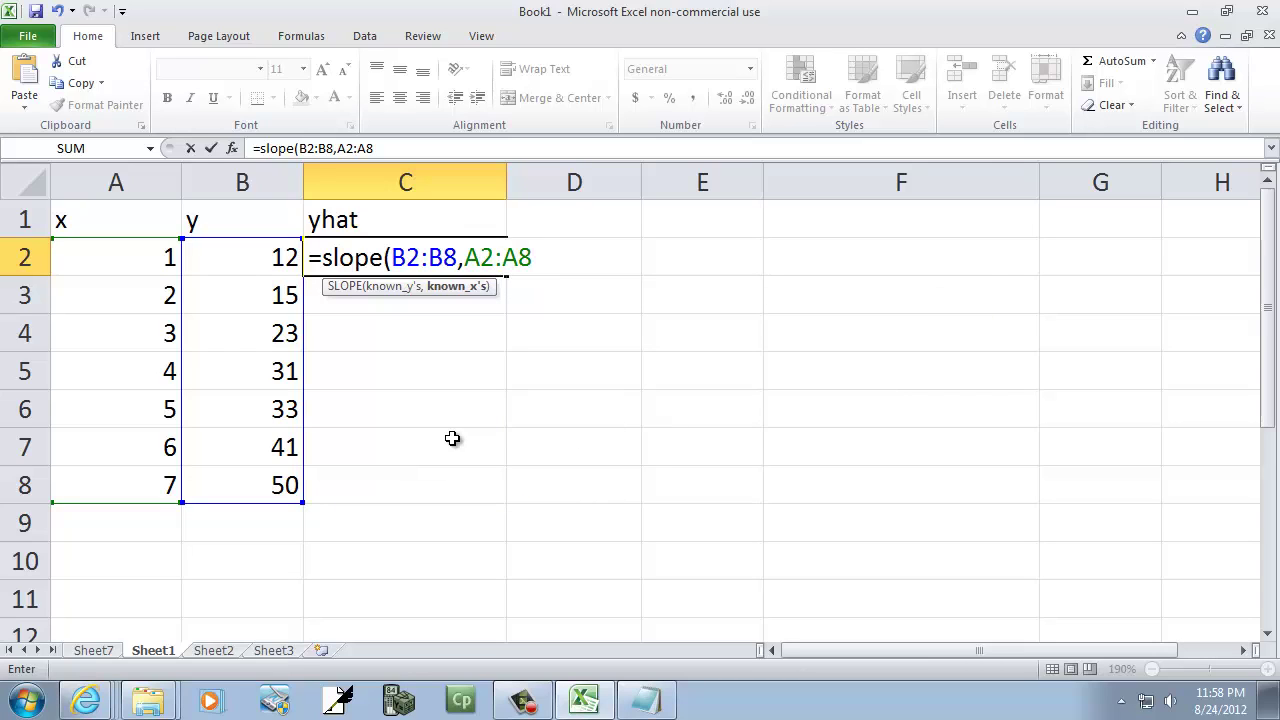
type(")")
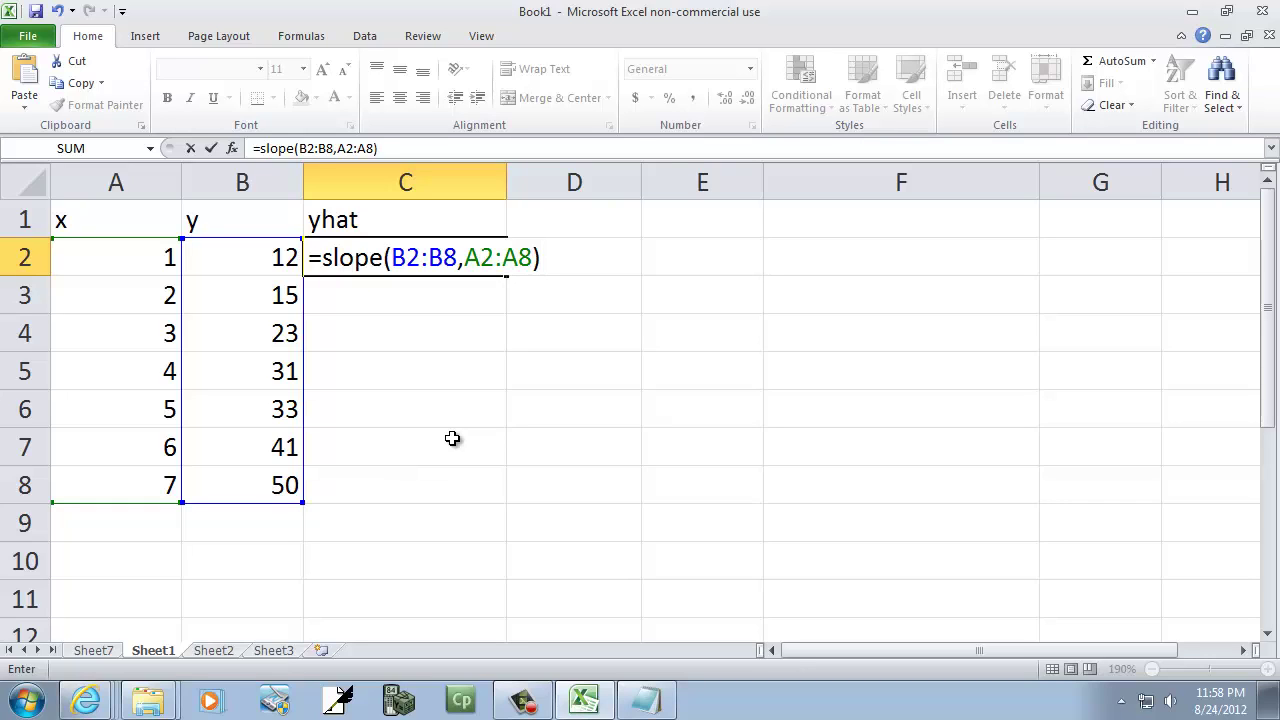
type("*A2")
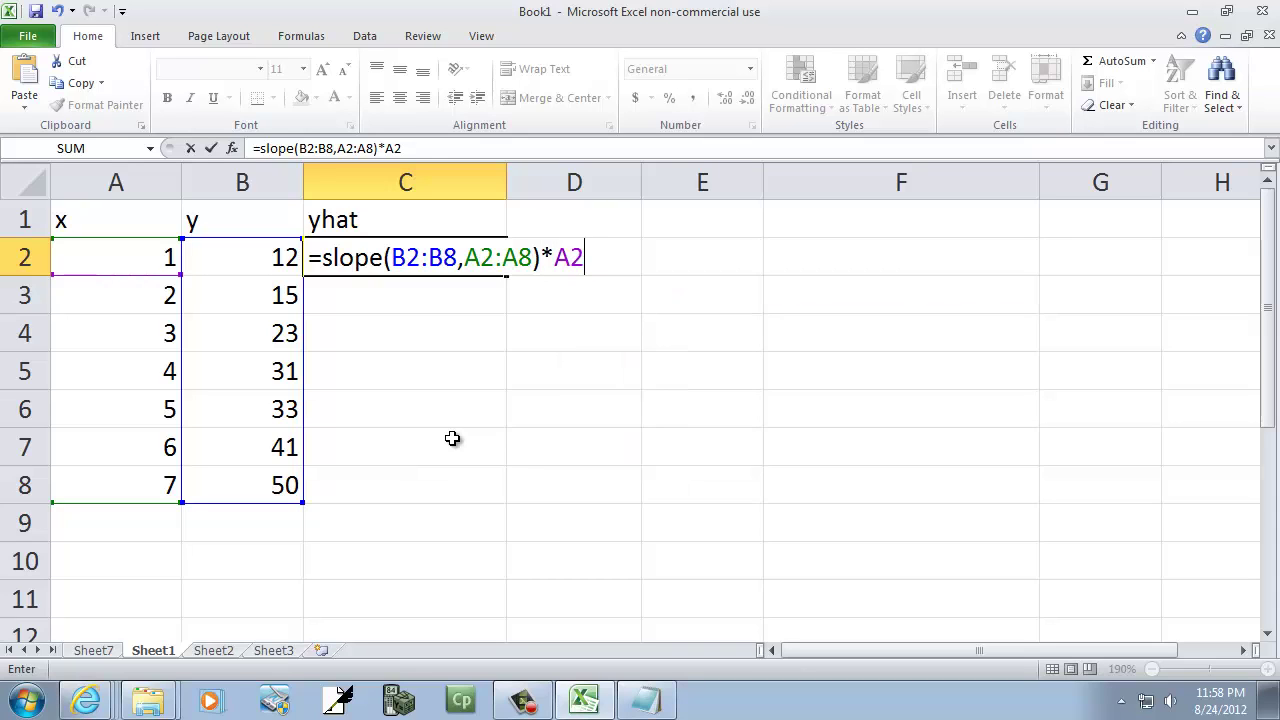
type("+I")
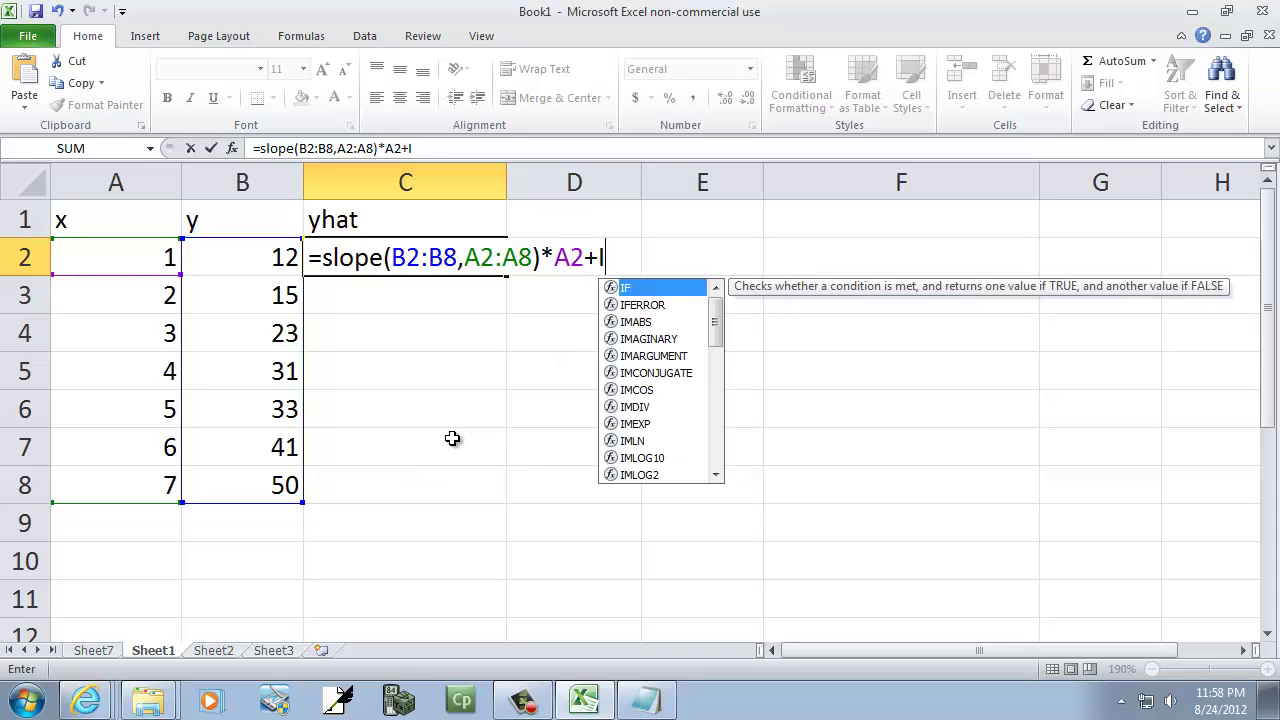
type("NTERCE")
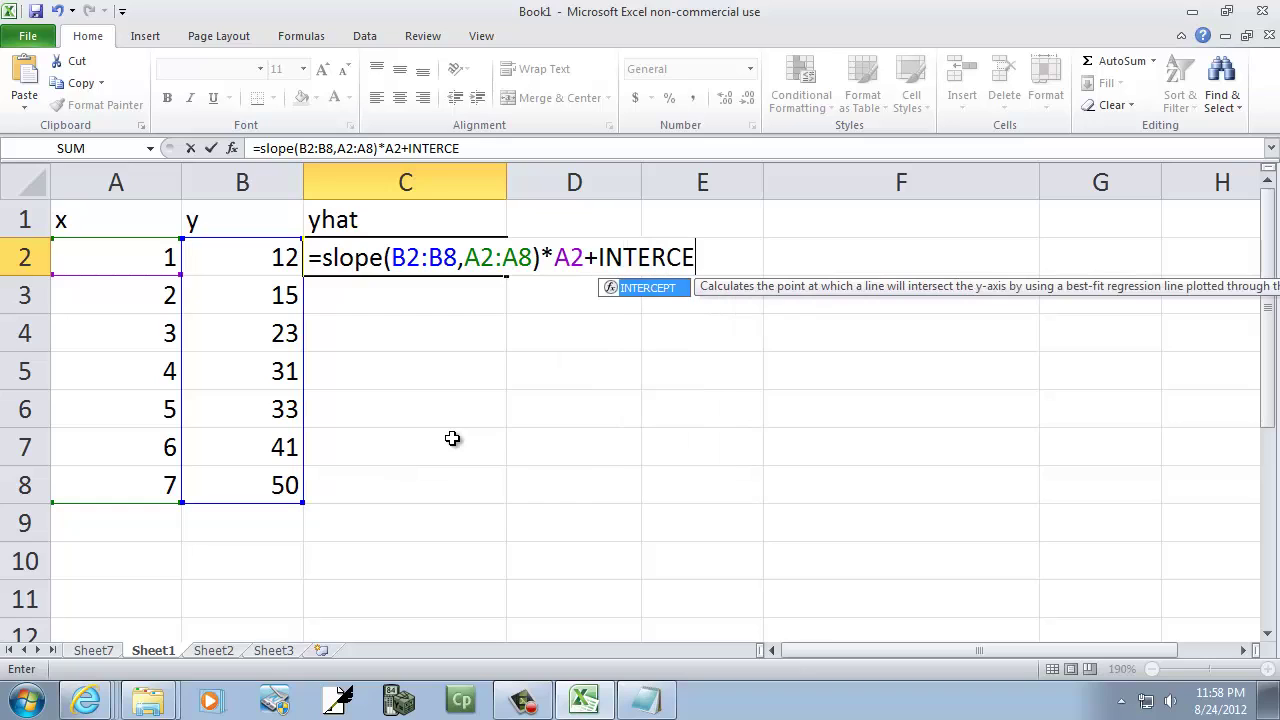
type("PT(")
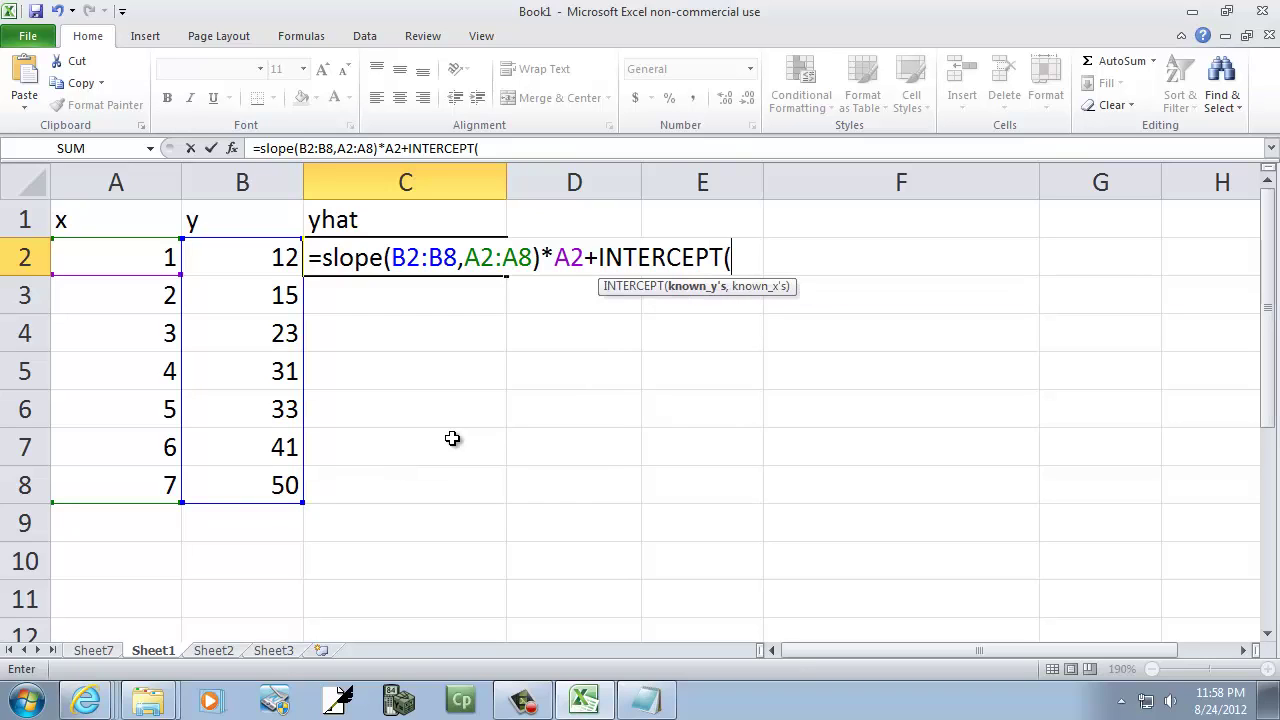
type("B2:B8")
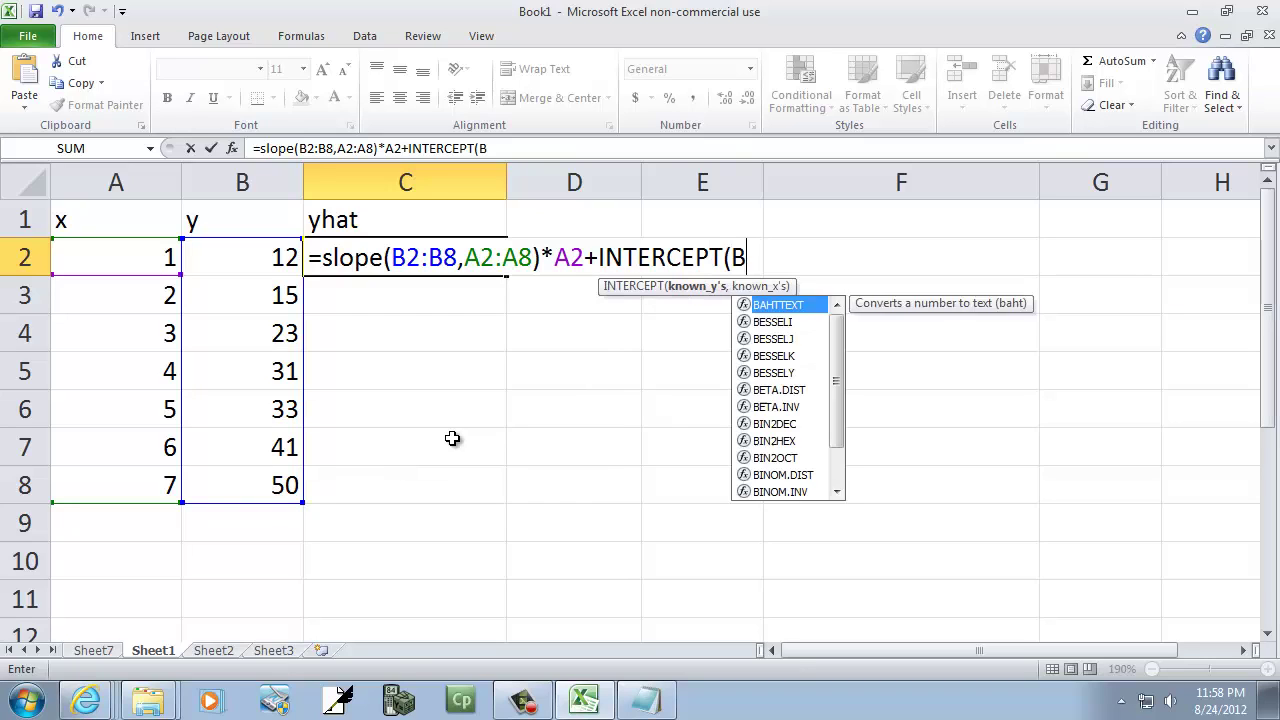
type(",A2:A8)")
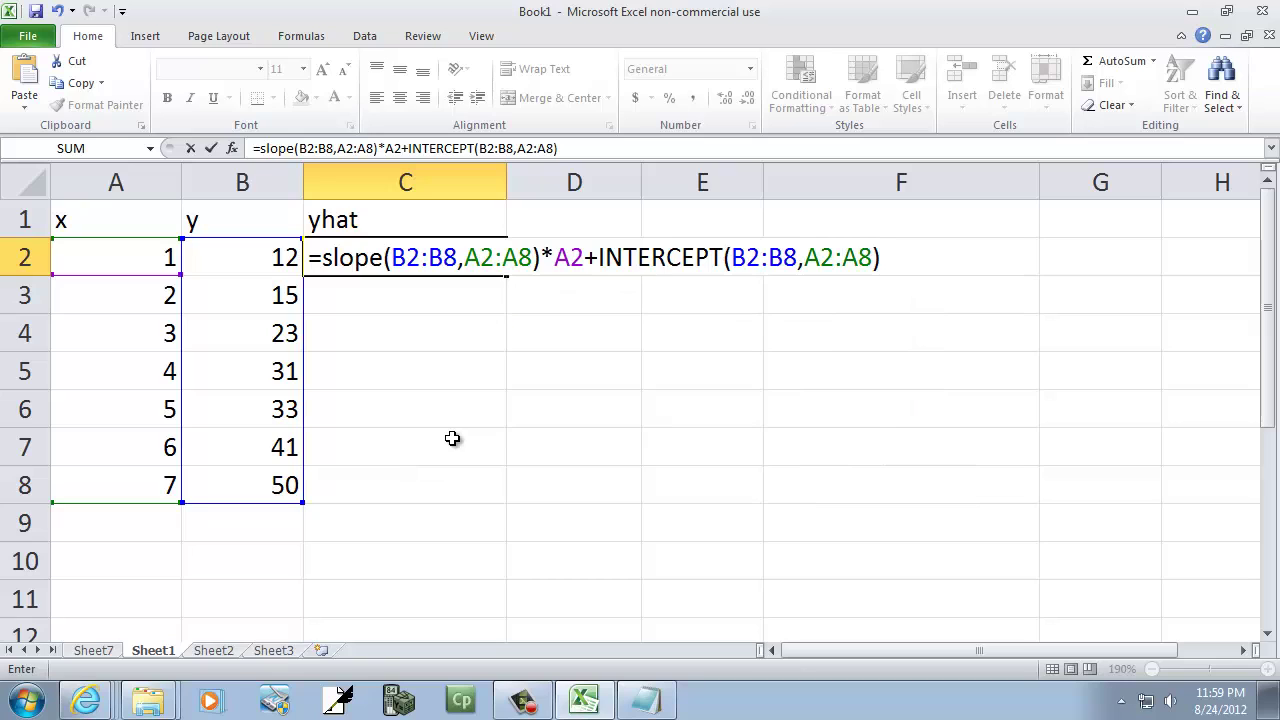
key("Return")
key("Up")
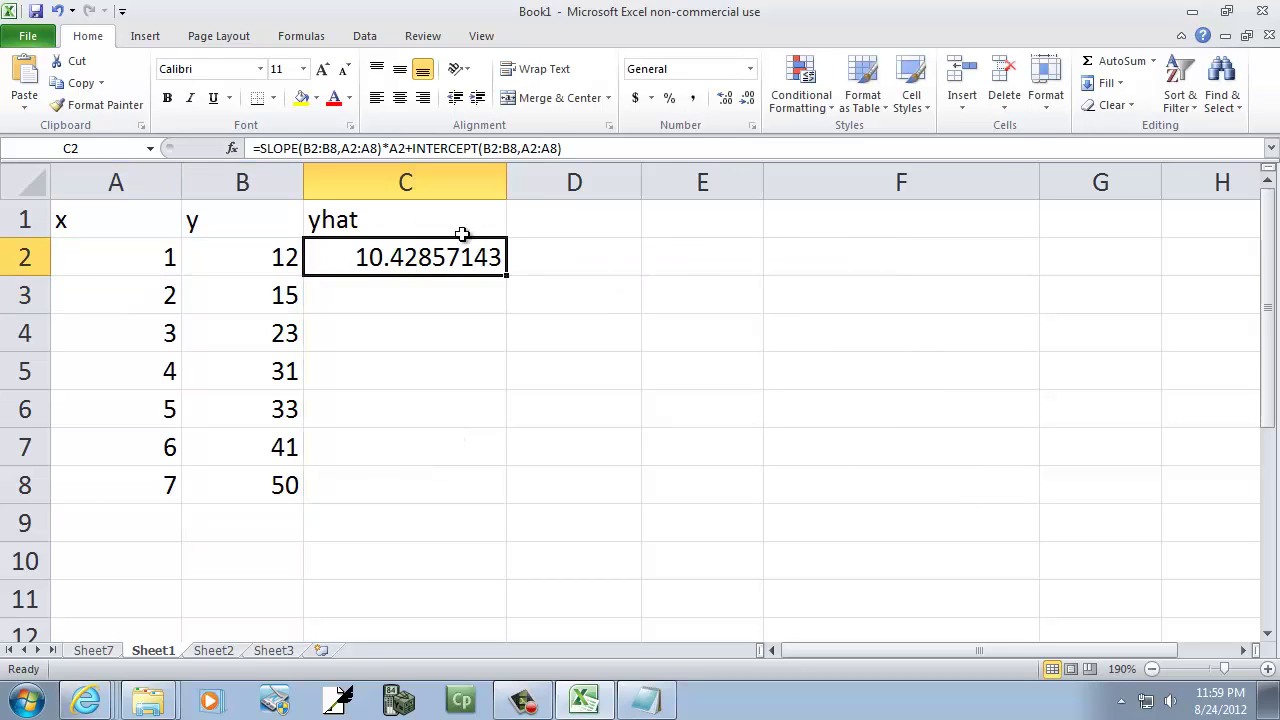
left_click(598, 147)
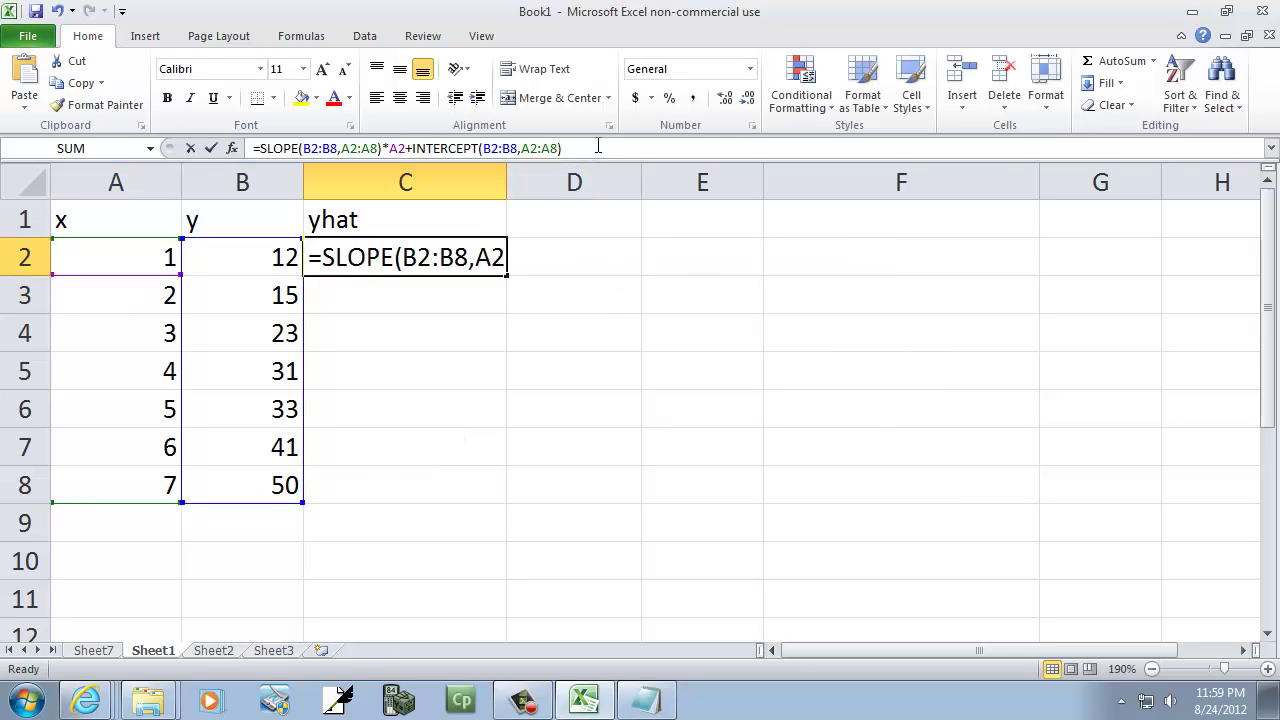
- Widen column C to show the full yhat formula, then fill it down to C8
left_click(509, 178)
left_click_drag(505, 180, 770, 181)
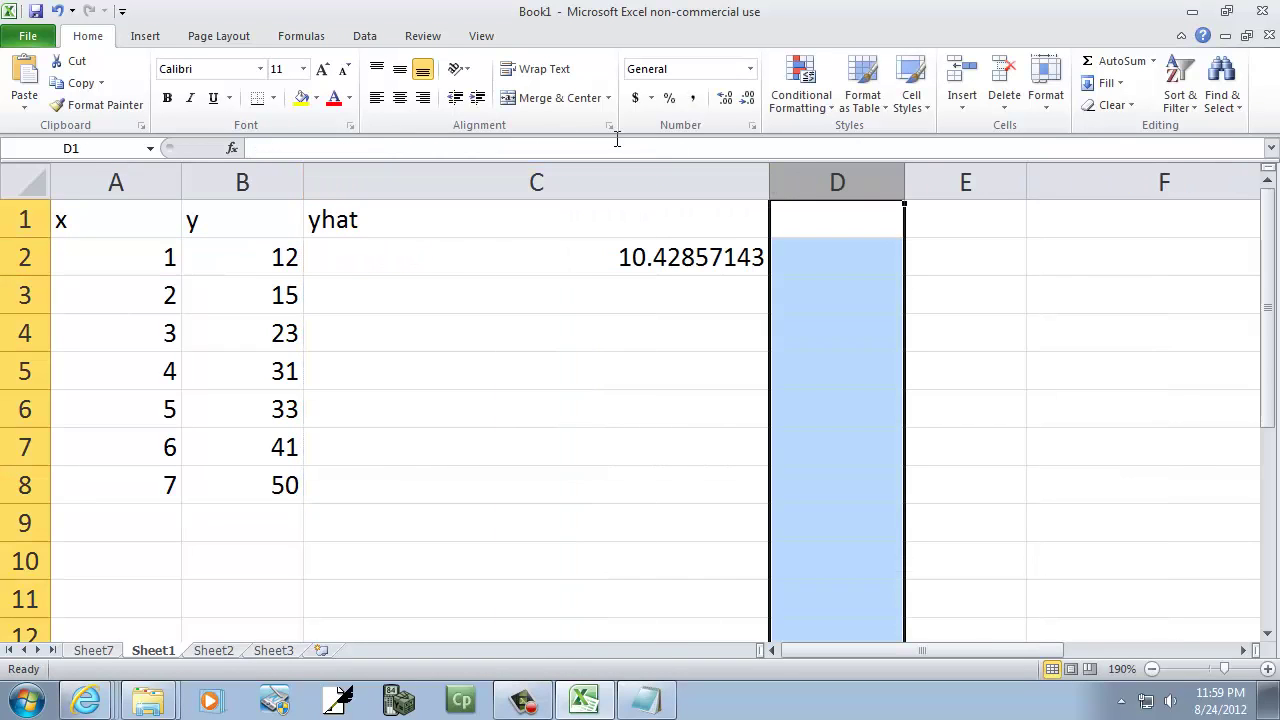
left_click(573, 262)
left_click(588, 152)
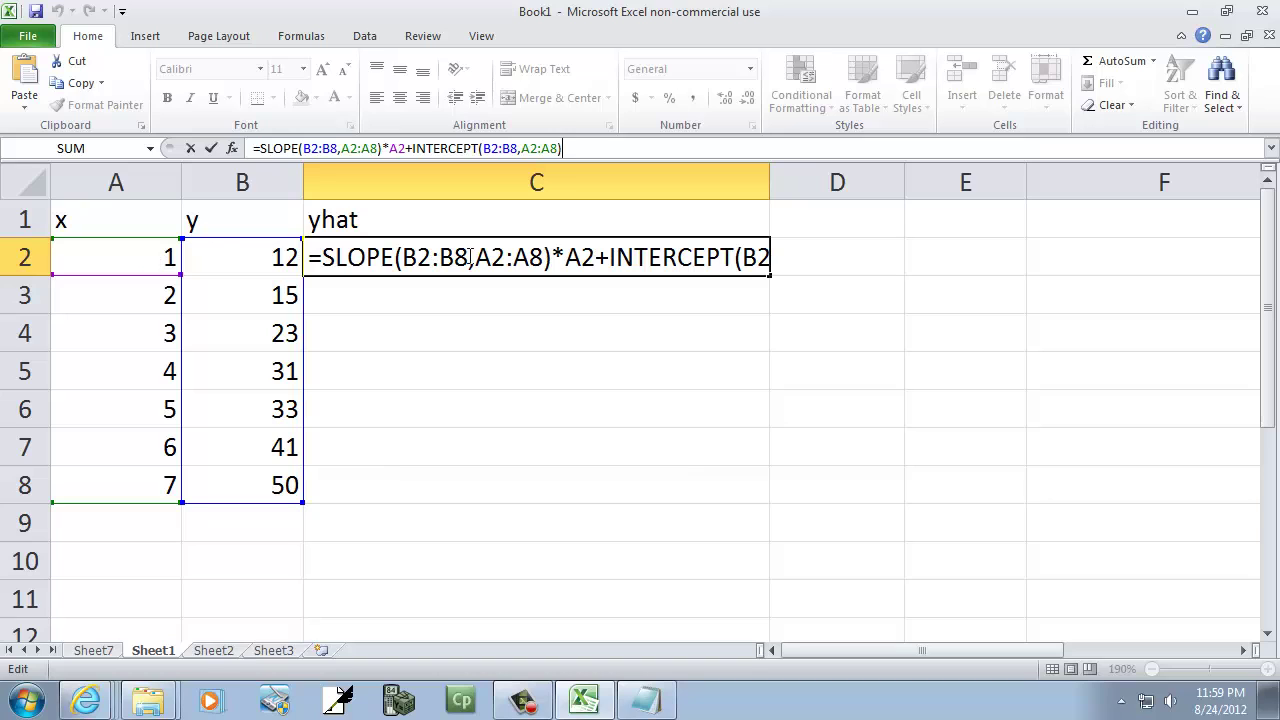
left_click(804, 262)
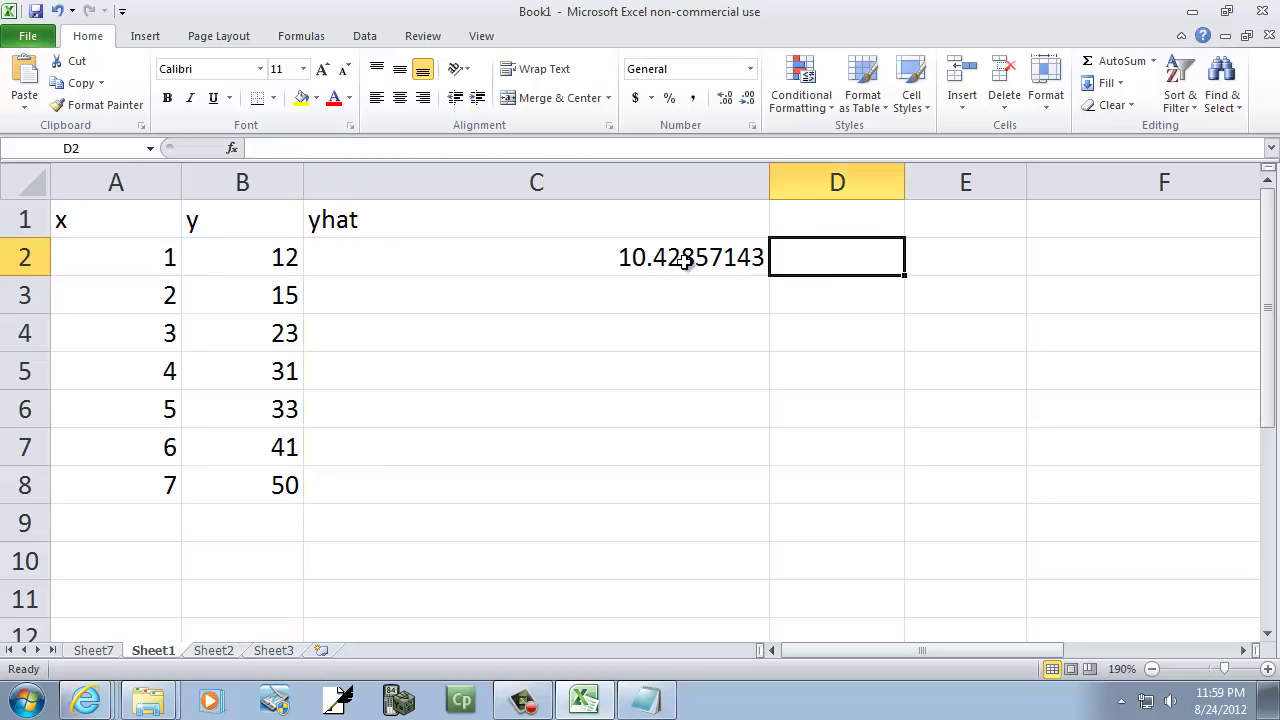
left_click(749, 256)
left_click_drag(767, 278, 795, 487)
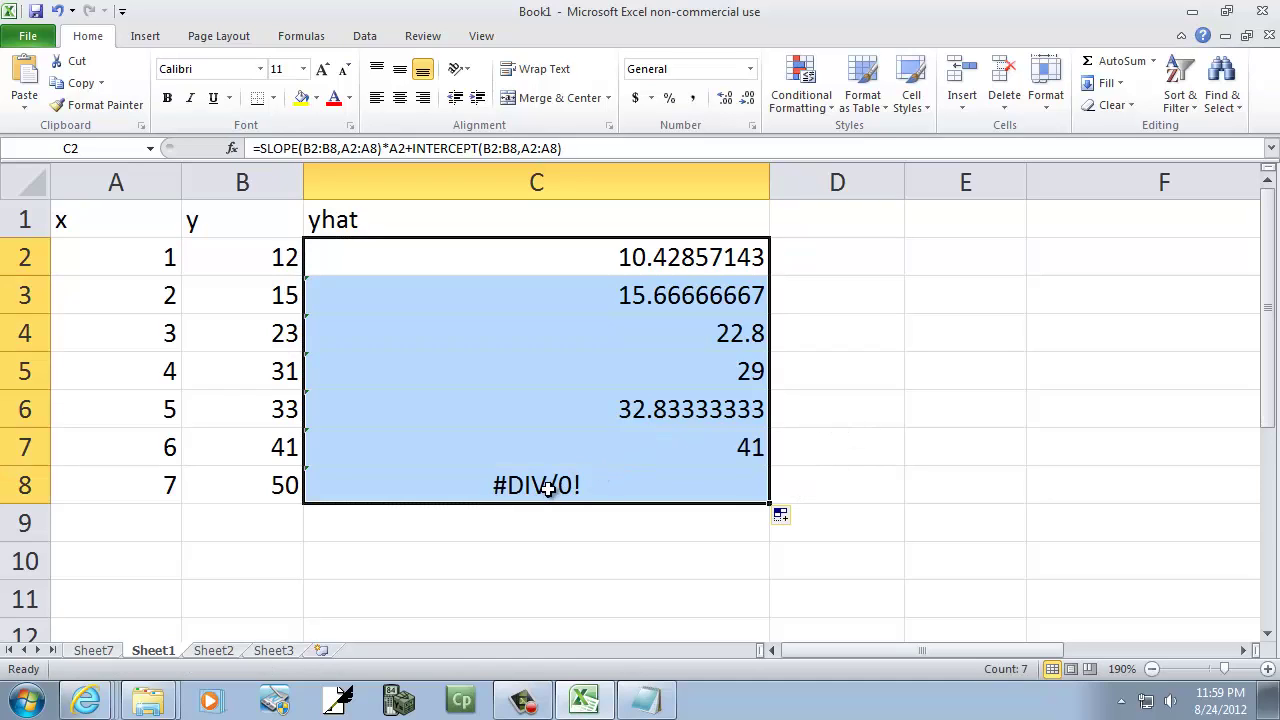
- Compare C3's copied formula, with its shifted B3:B9 and A3:A9 ranges, against C2's
left_click(674, 295)
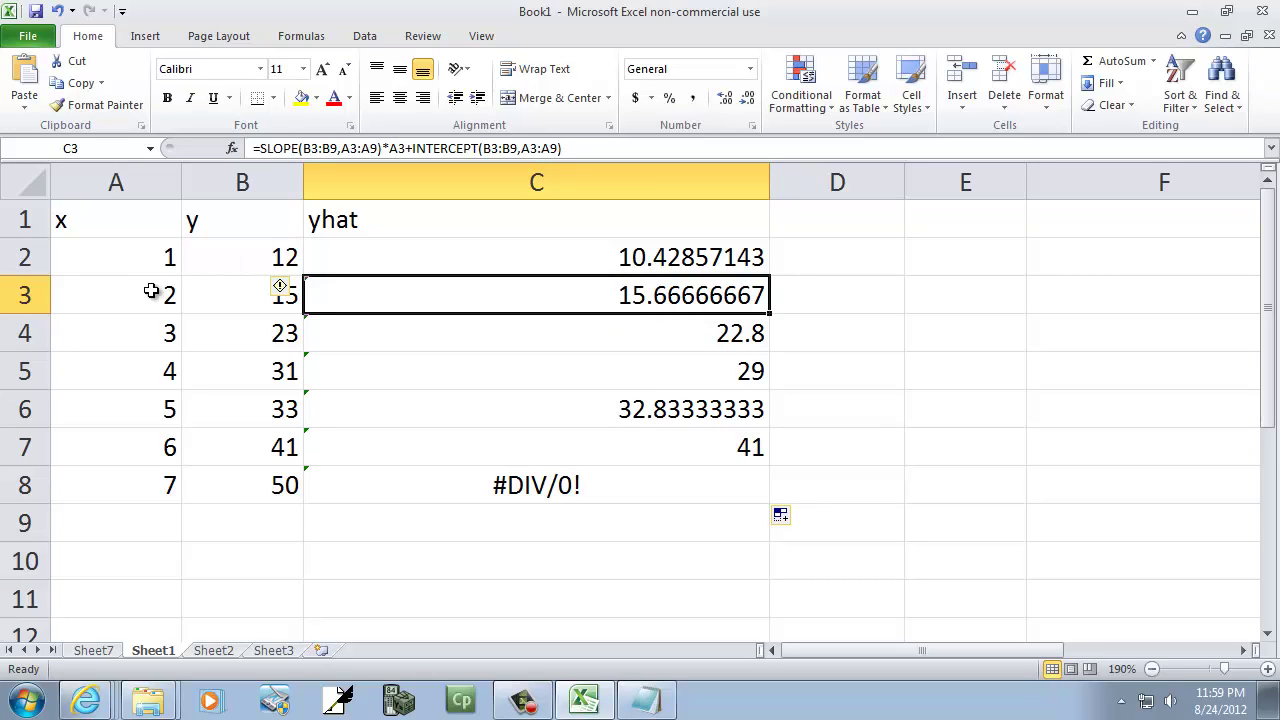
left_click(708, 255)
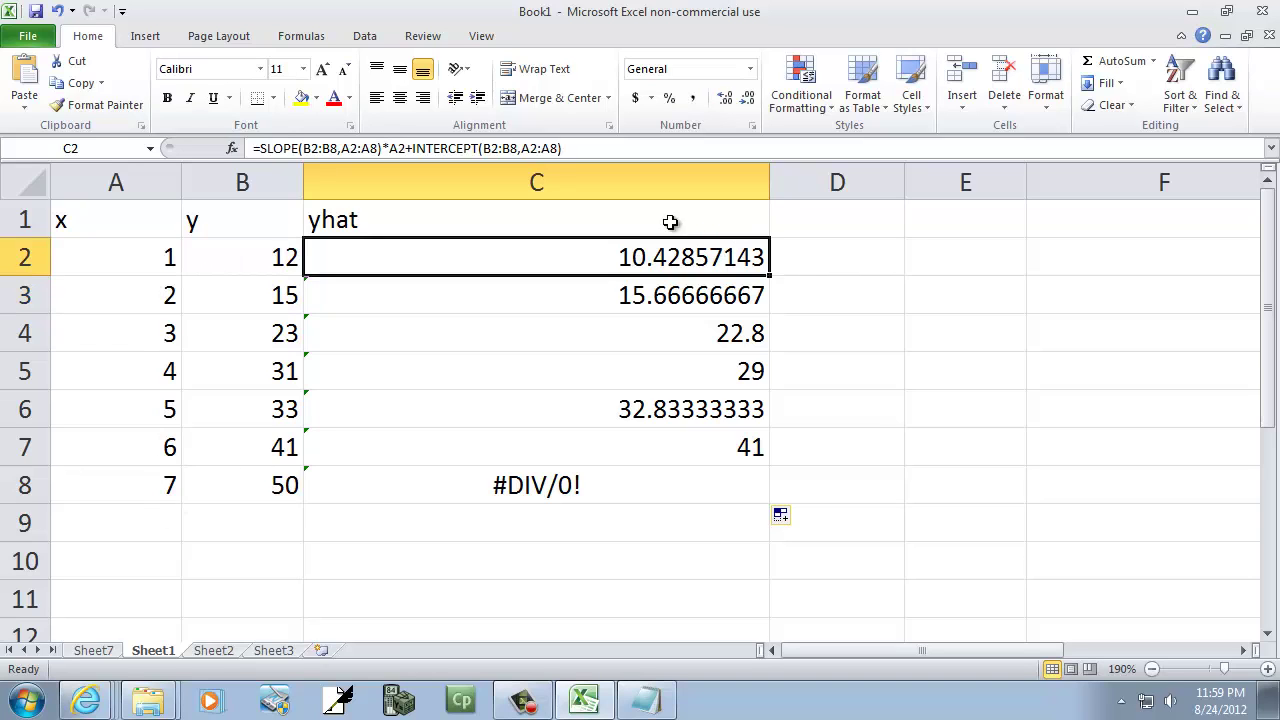
- Make the SLOPE ranges in C2 absolute as $B$2:$B$8 and $A$2:$A$8
left_click(313, 147)
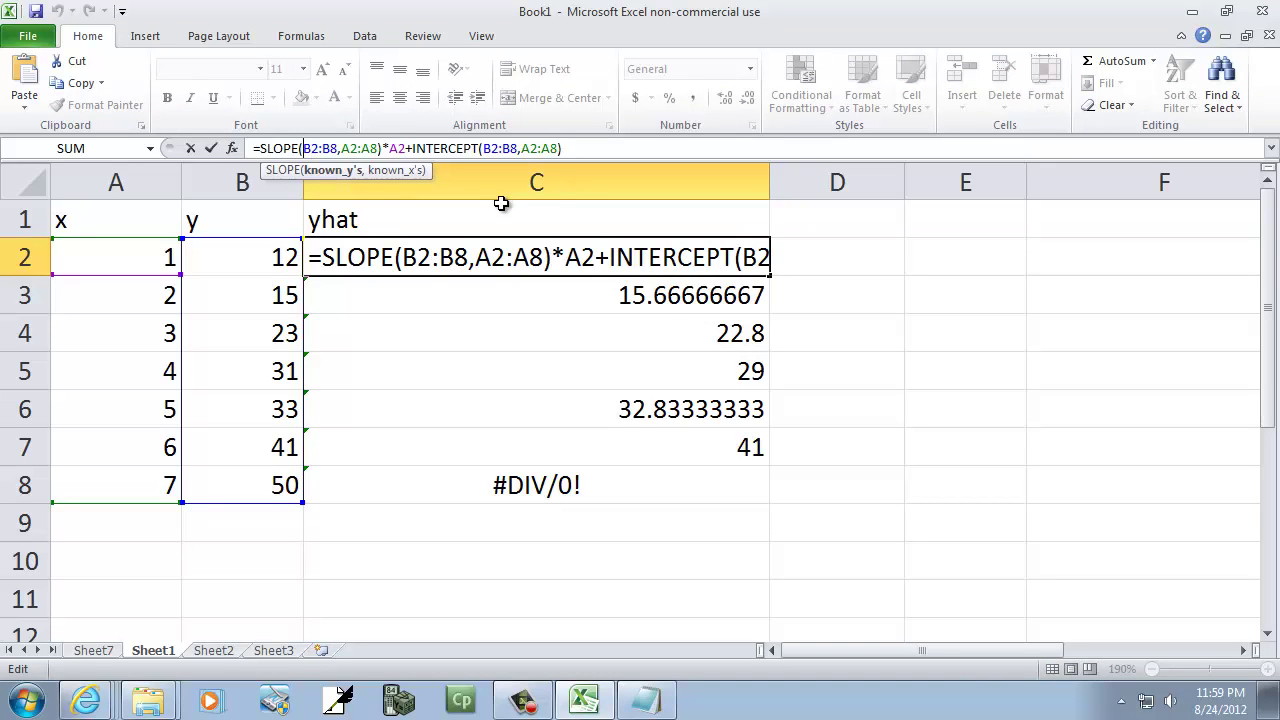
type("$B2:")
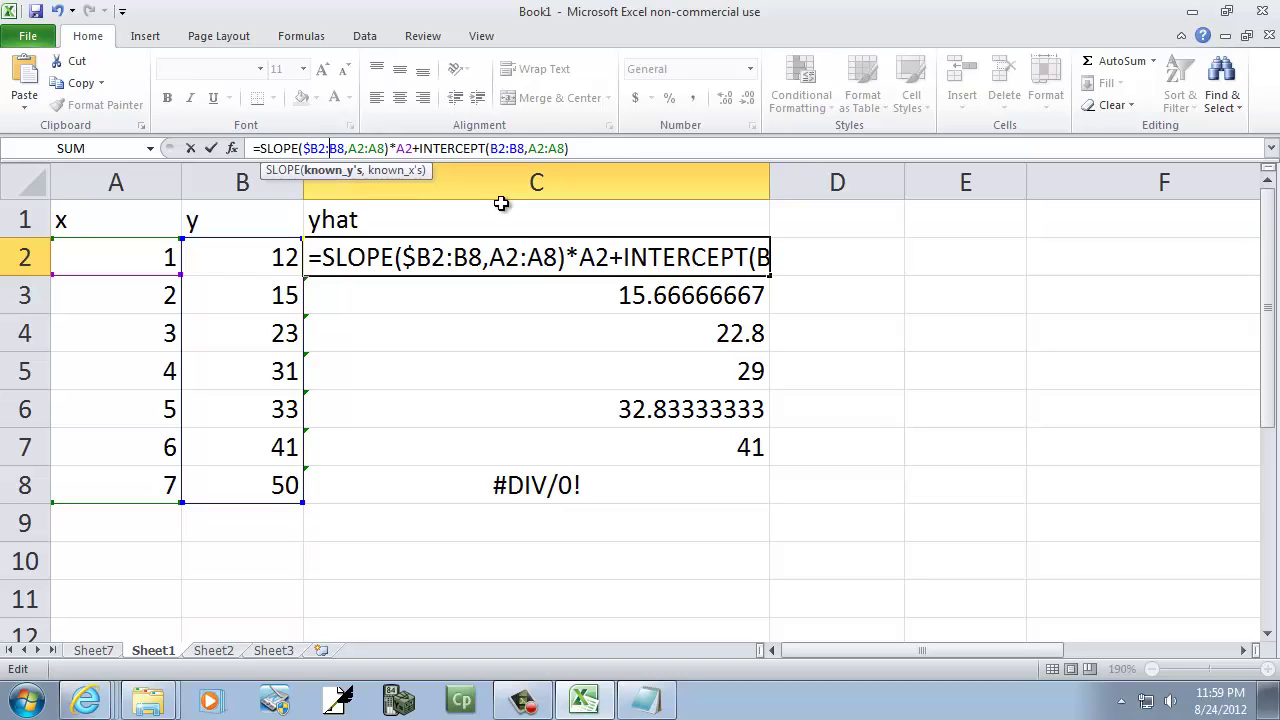
type("$")
key("Right")
key("Right")
key("Right")
key("Right")
key("Right")
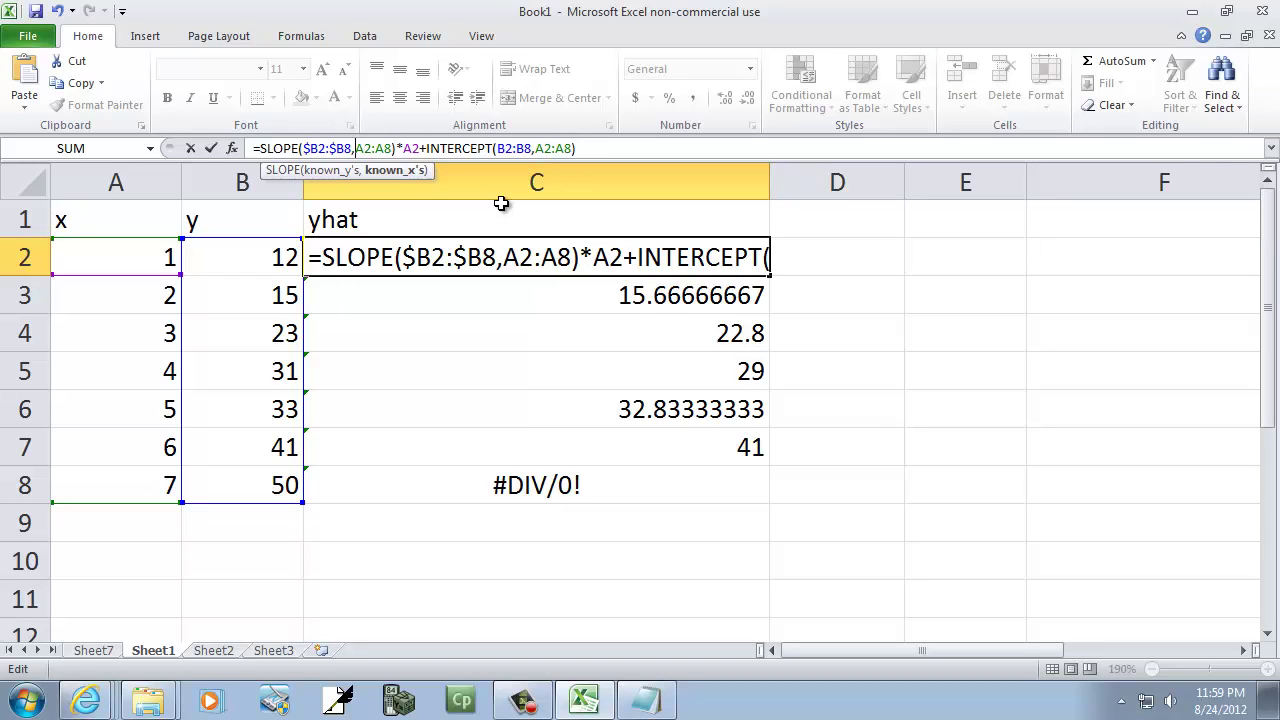
type("$A$2:")
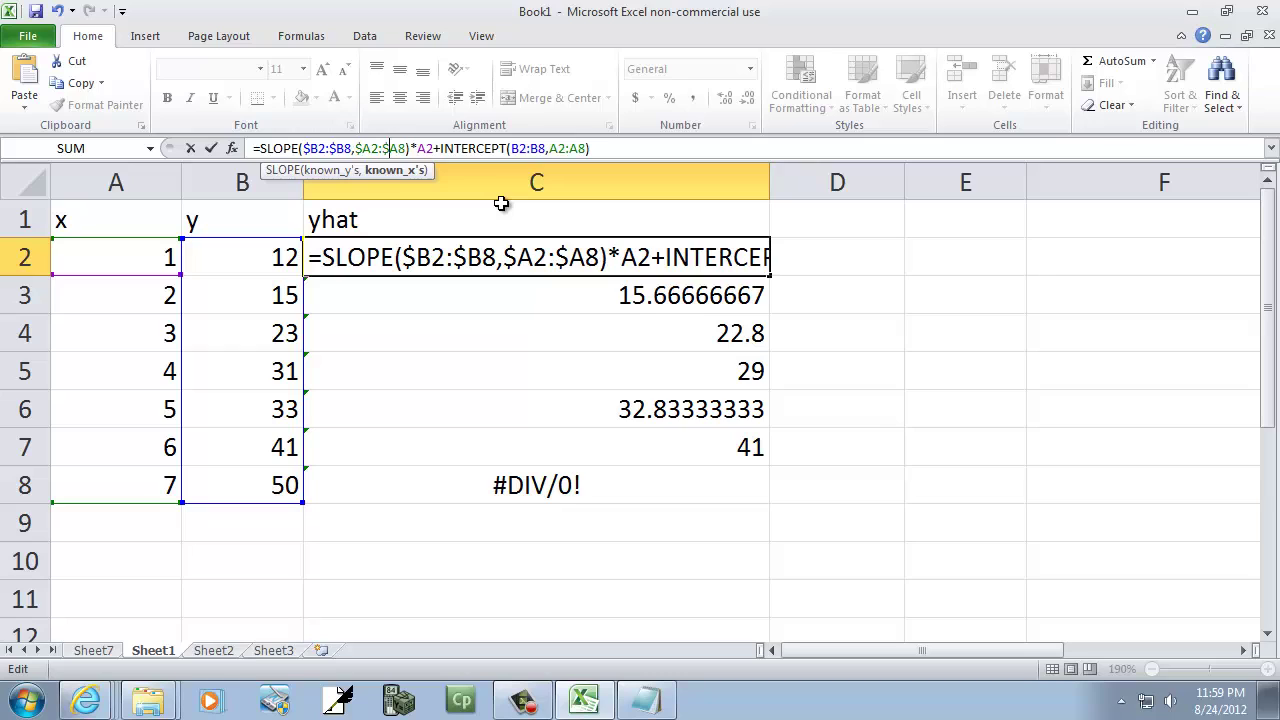
type("$A")
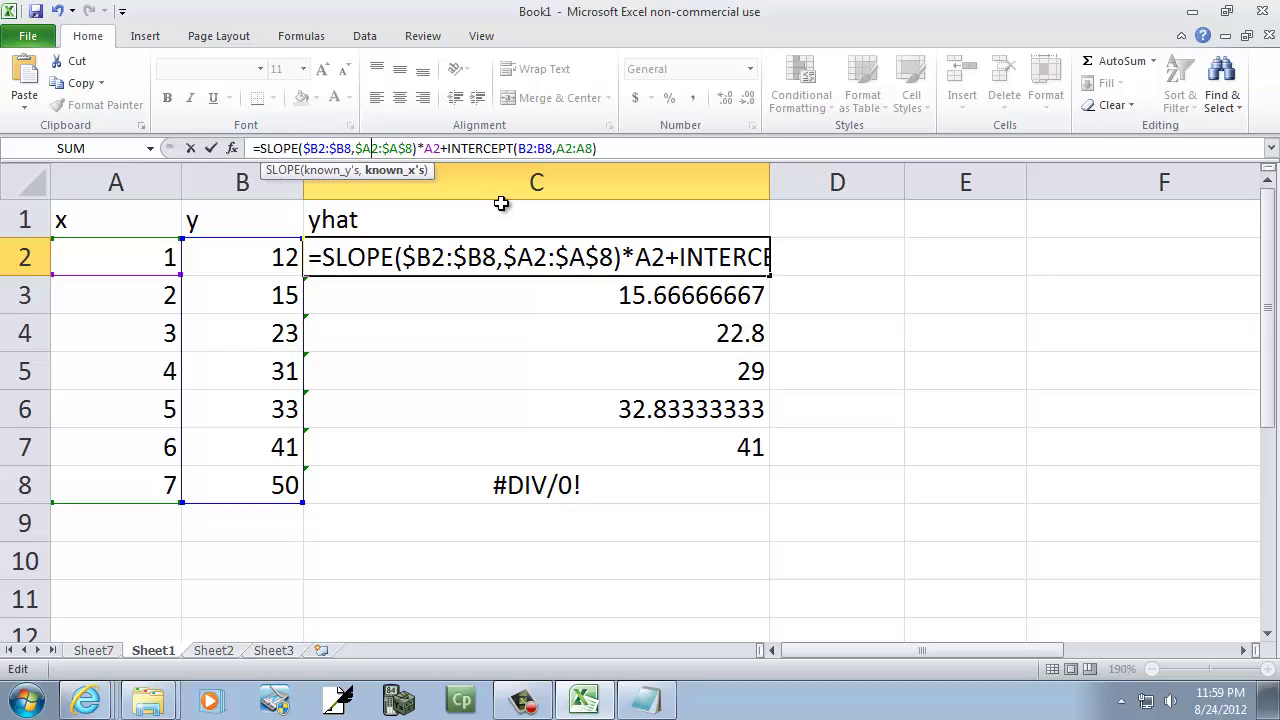
type("$")
key("Left")
key("Left")
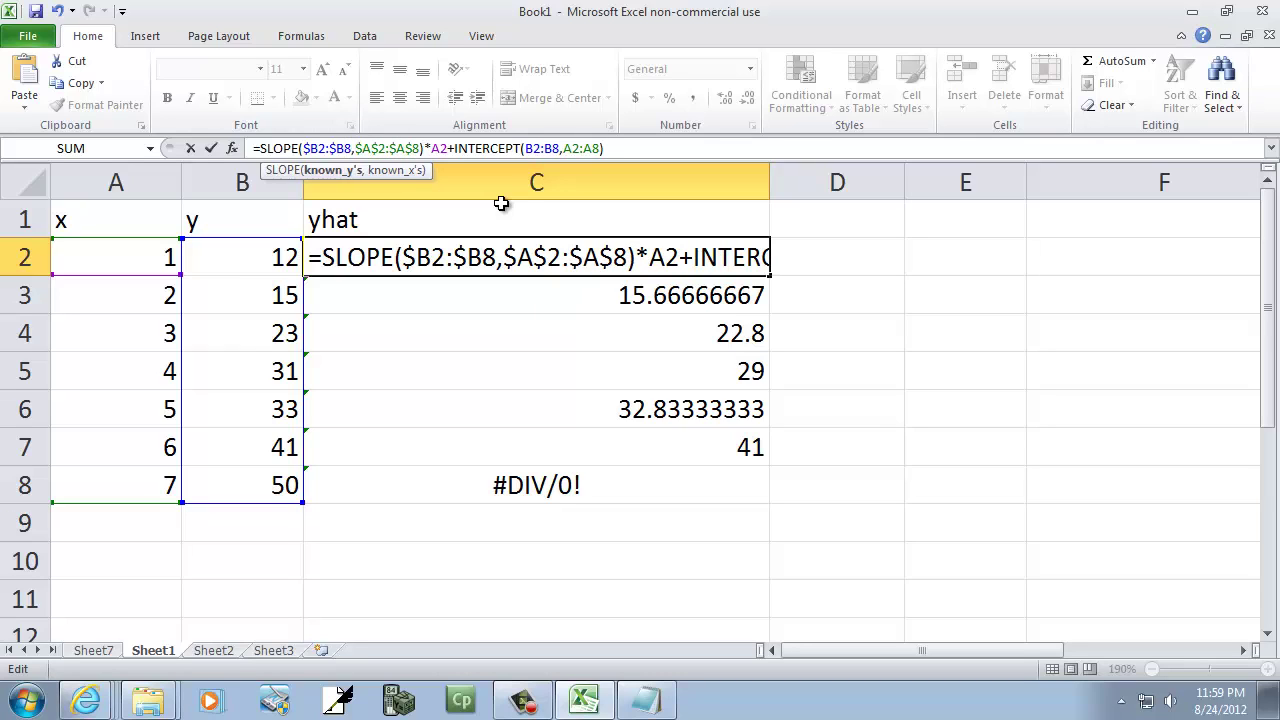
type("$B")
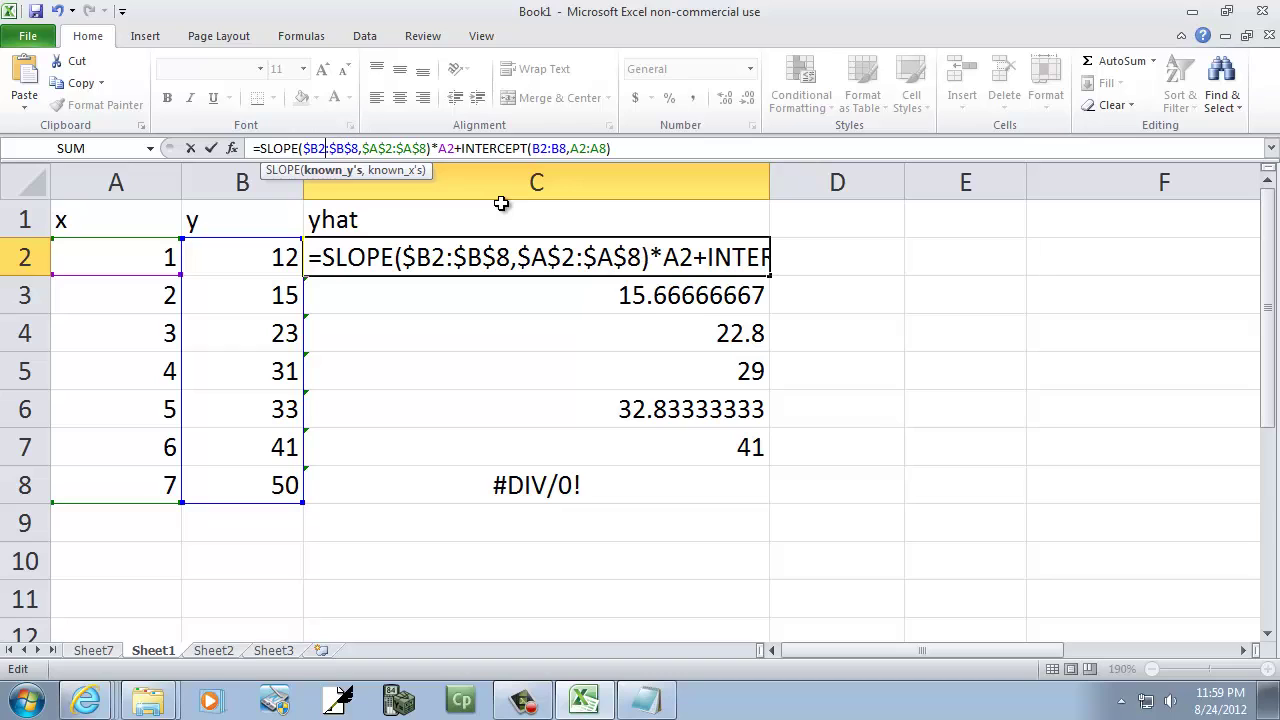
type("4")
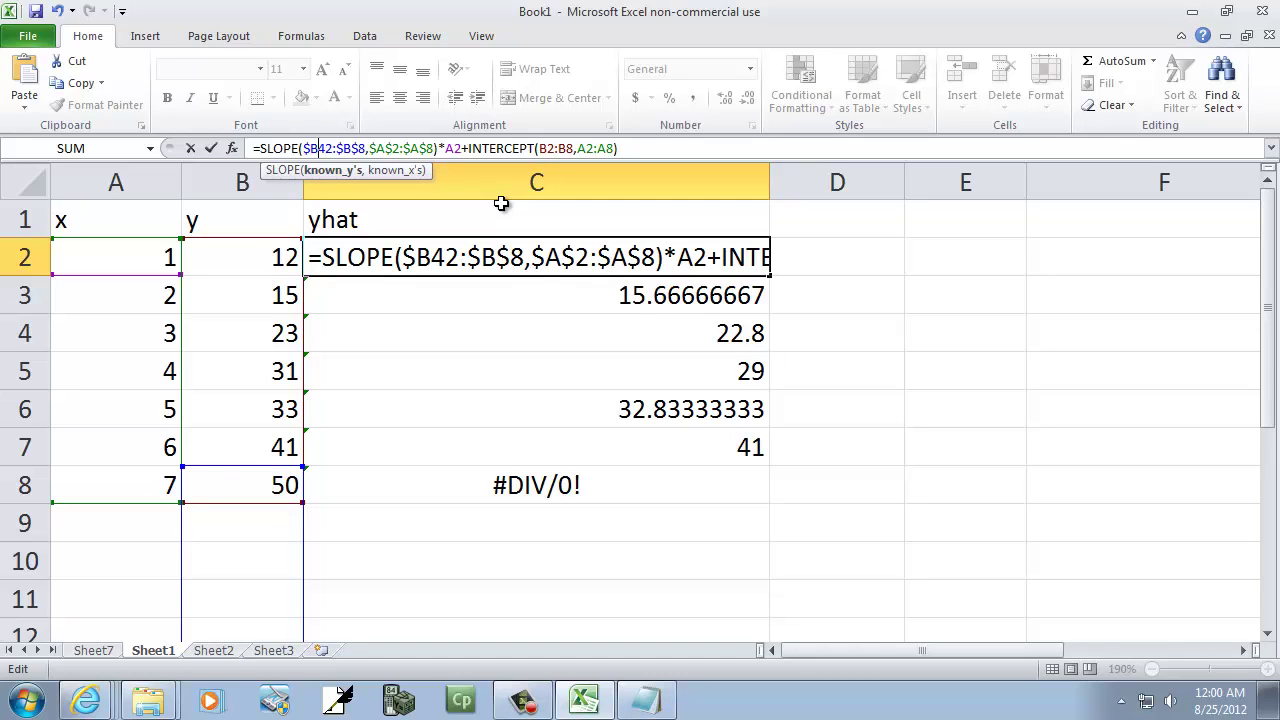
key("BackSpace")
type("$")
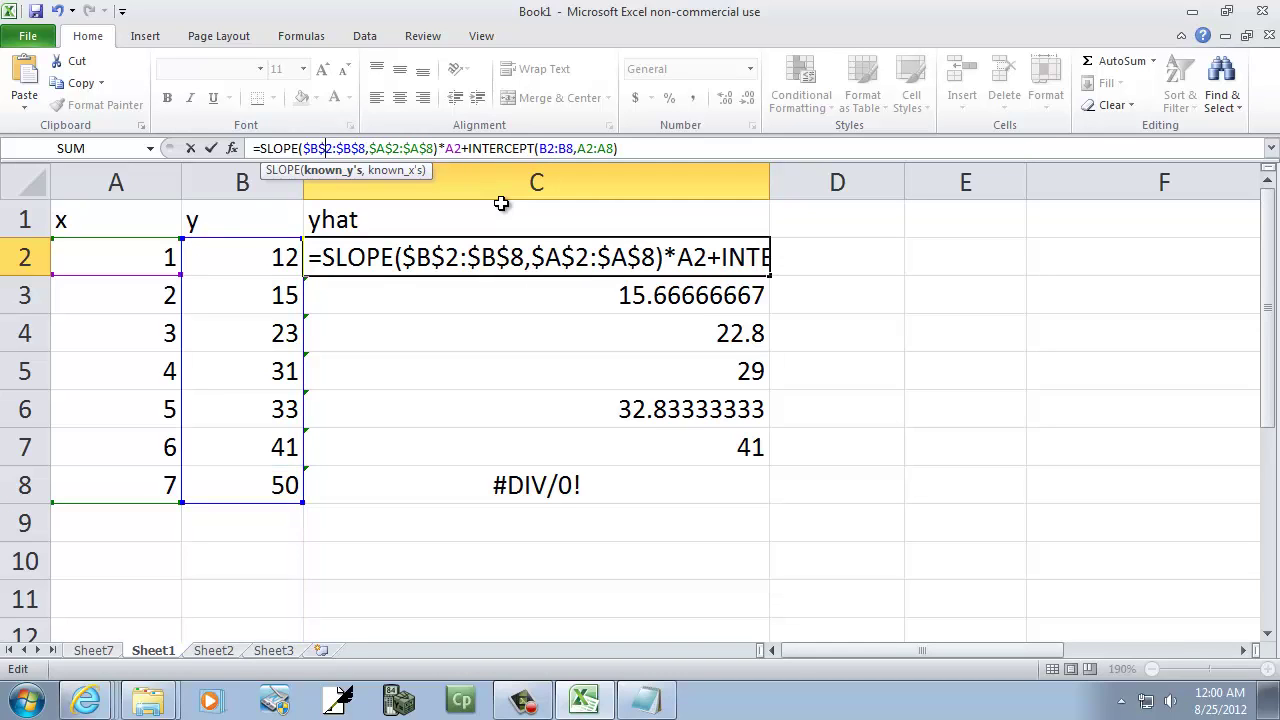
- Lock the INTERCEPT ranges as $B$2:$B$8 and $A$2:$A$8, then commit the formula
key("Right")
key("Right")
key("Right")
key("Right")
key("Right")
key("Right")
key("Right")
key("Right")
key("Right")
key("Right")
key("Right")
key("Right")
key("Right")
key("Right")
key("Right")
key("Right")
key("Right")
key("Right")
key("Right")
key("Right")
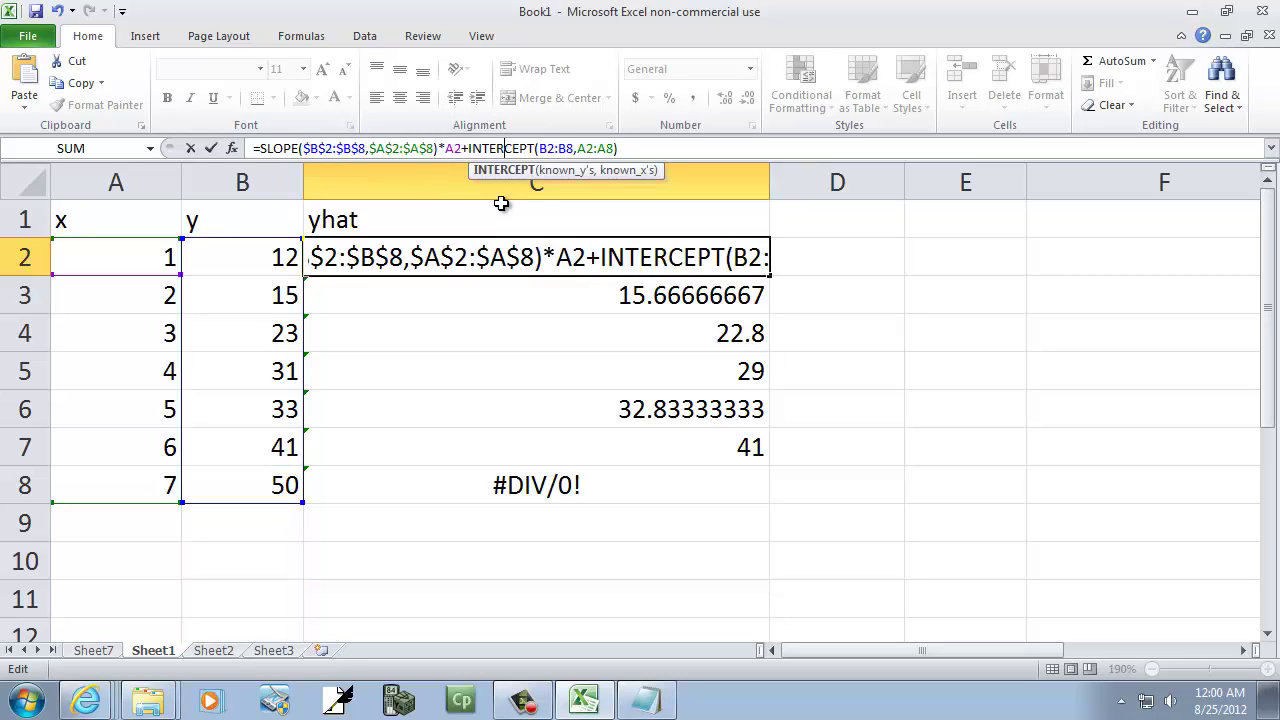
key("Right")
key("Right")
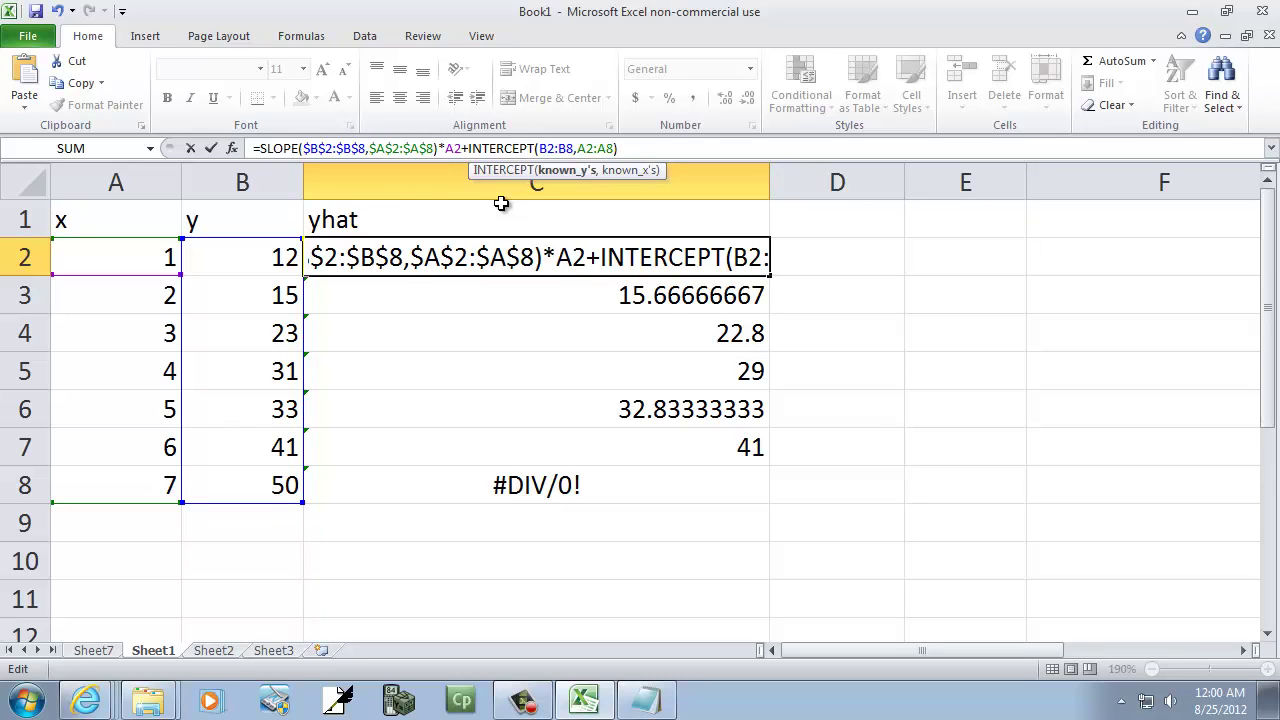
type("$B$")
key("Right")
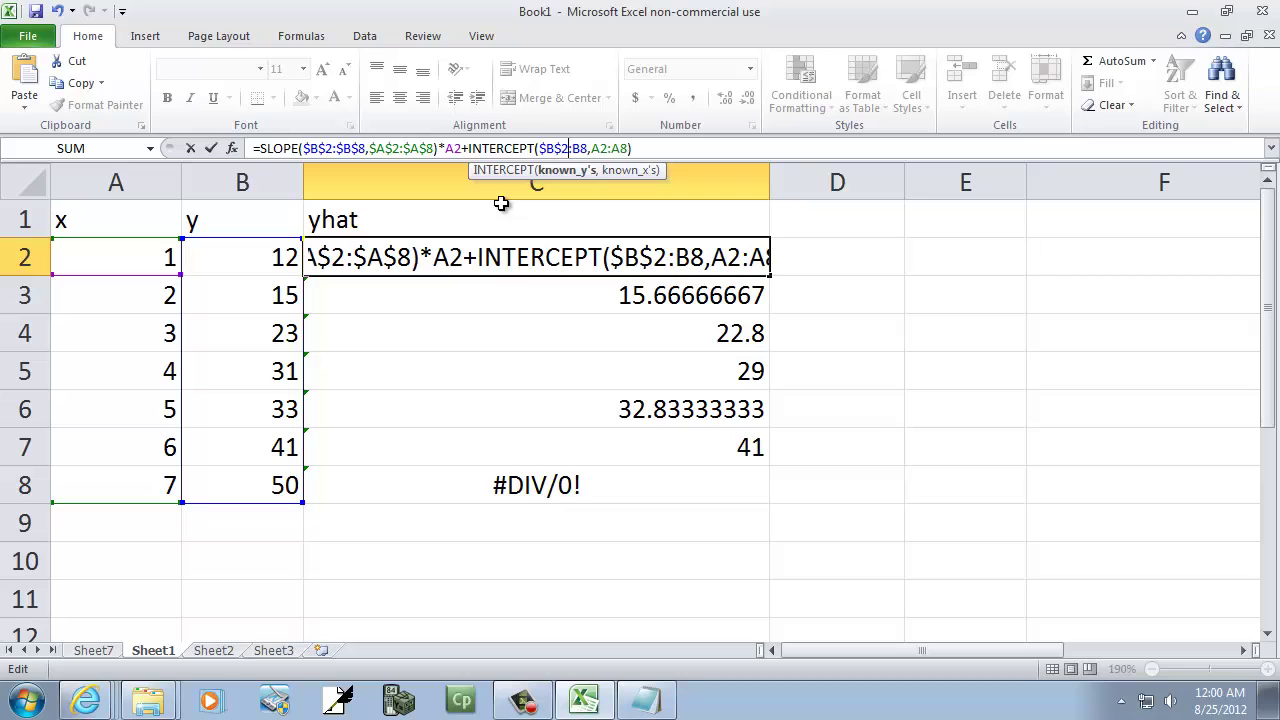
type("$B$")
key("Right")
key("Right")
type("$")
key("Right")
type("$")
key("Right")
key("Right")
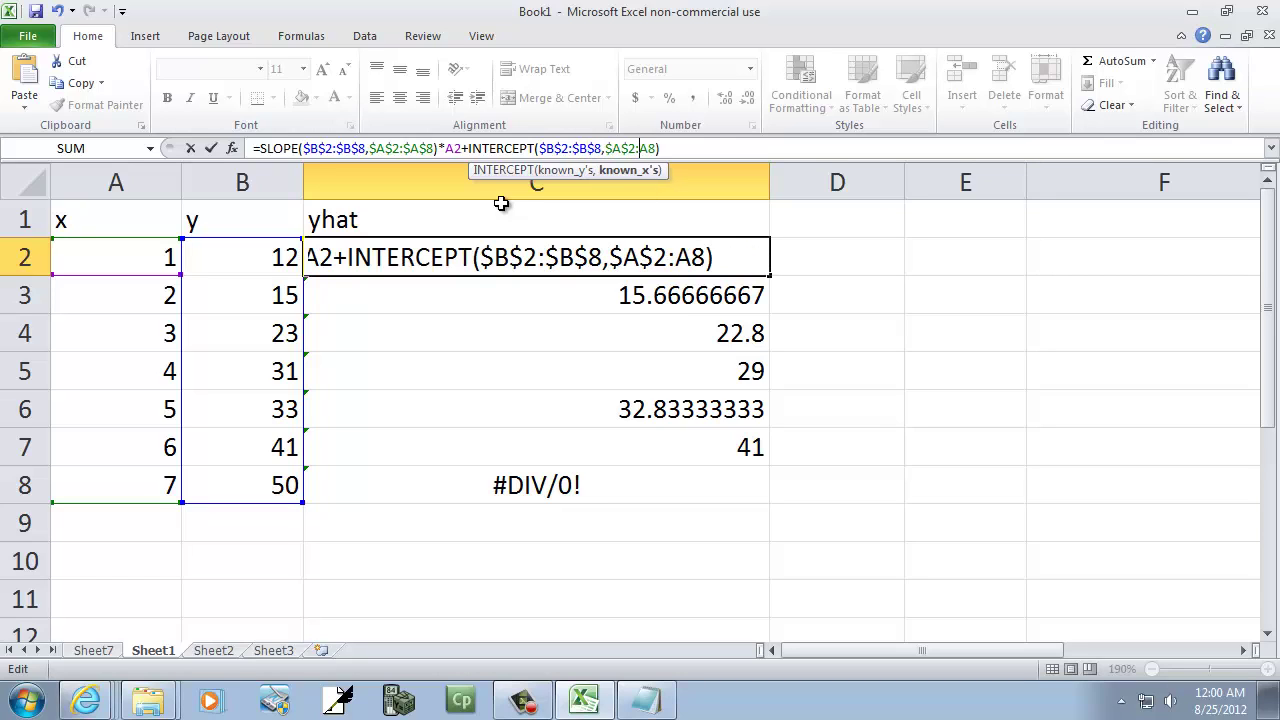
type("$")
key("Right")
type("$")
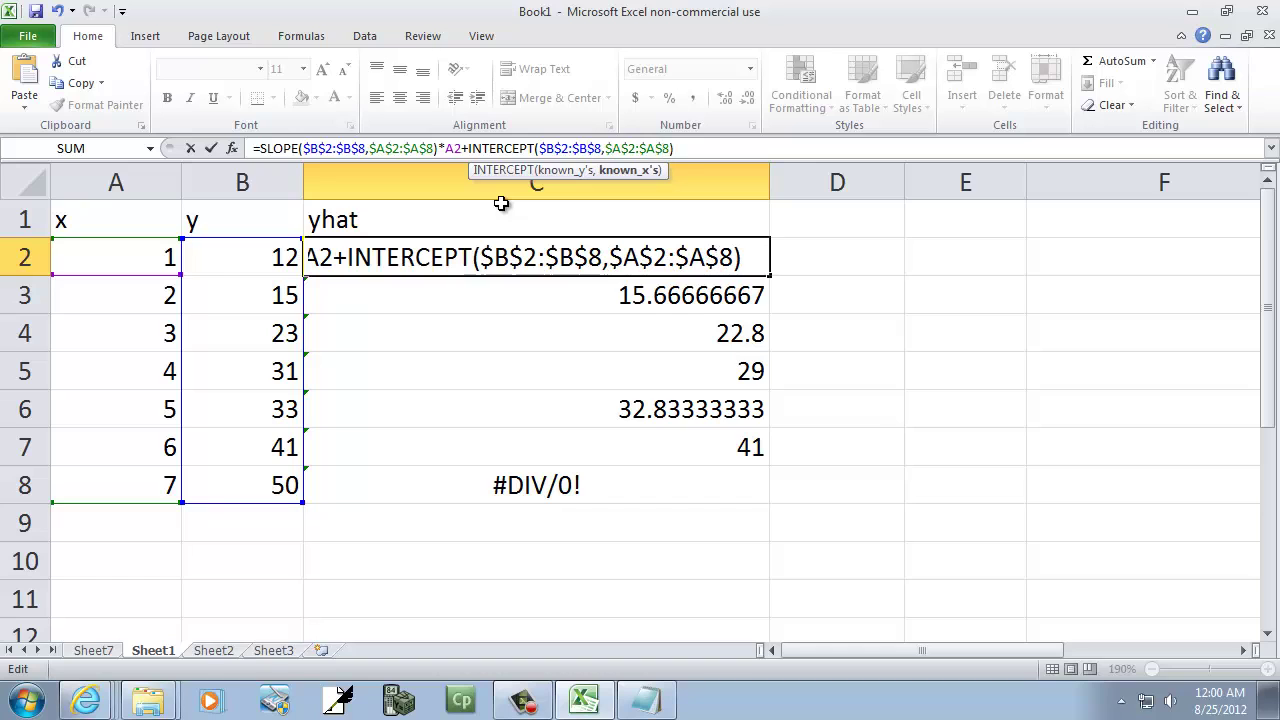
key("Return")
key("Up")
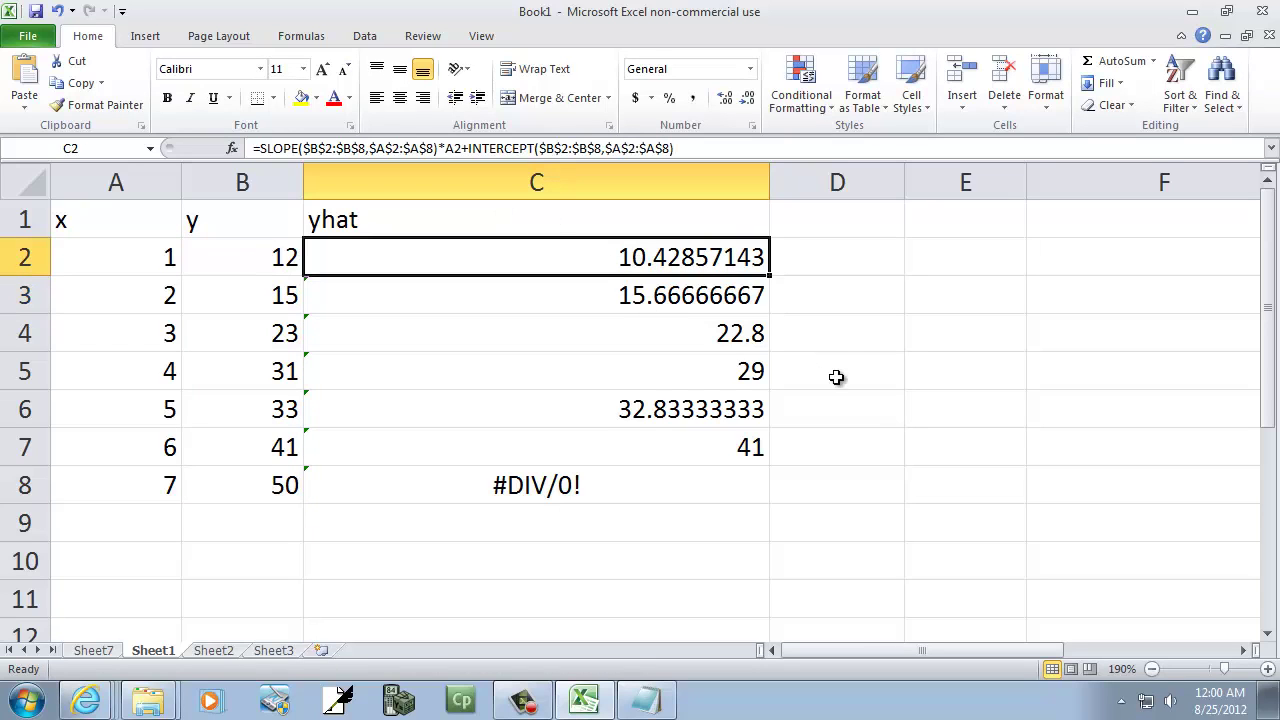
- Refill the yhat formula to C8, giving 10.42857143 through 48.14285714 with no error
left_click_drag(773, 312, 772, 493)
left_click(454, 519)
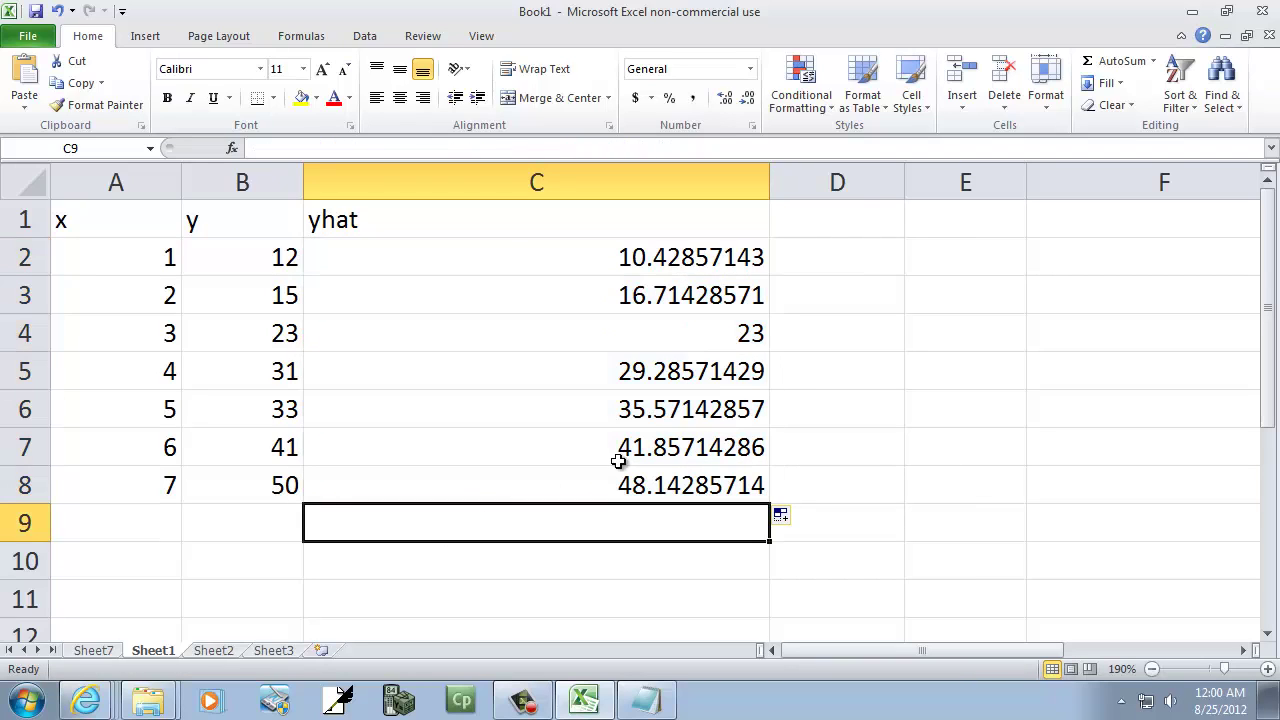
left_click(851, 216)
- Head column D 'y-yhat (residuals)' and autofit its width
type("y-yaht")
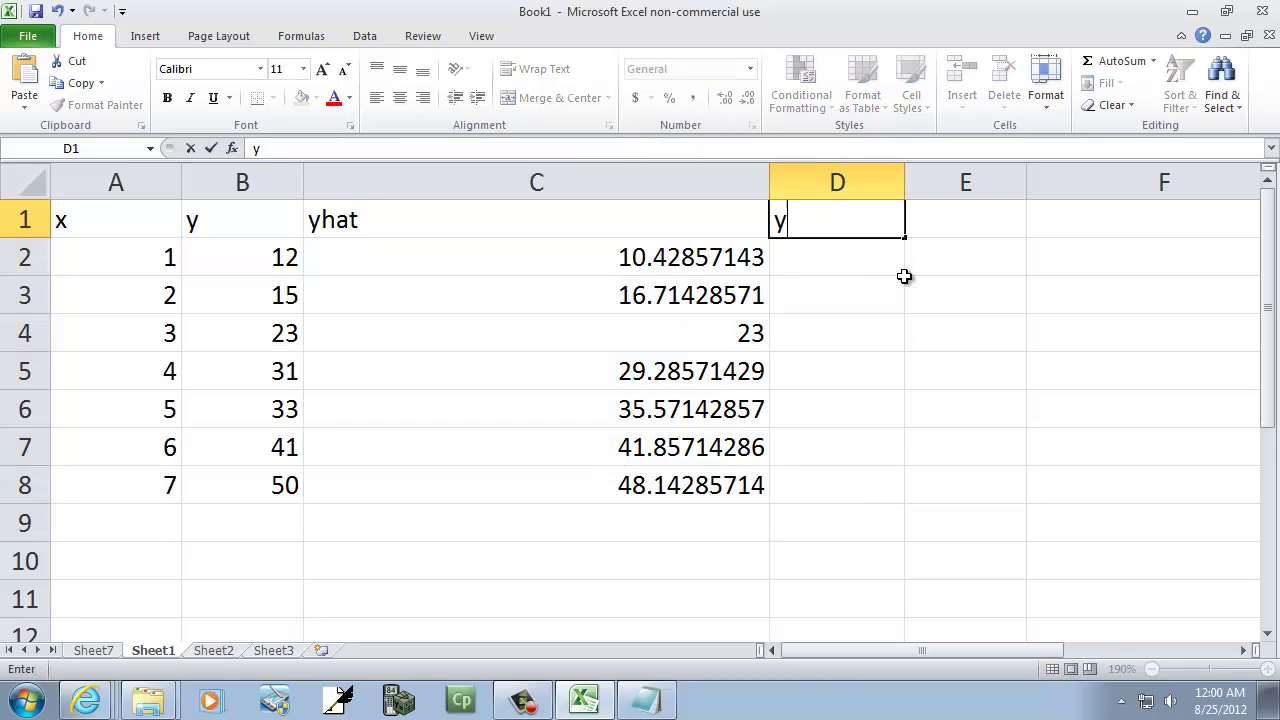
key("BackSpace")
key("BackSpace")
key("BackSpace")
type("hat")
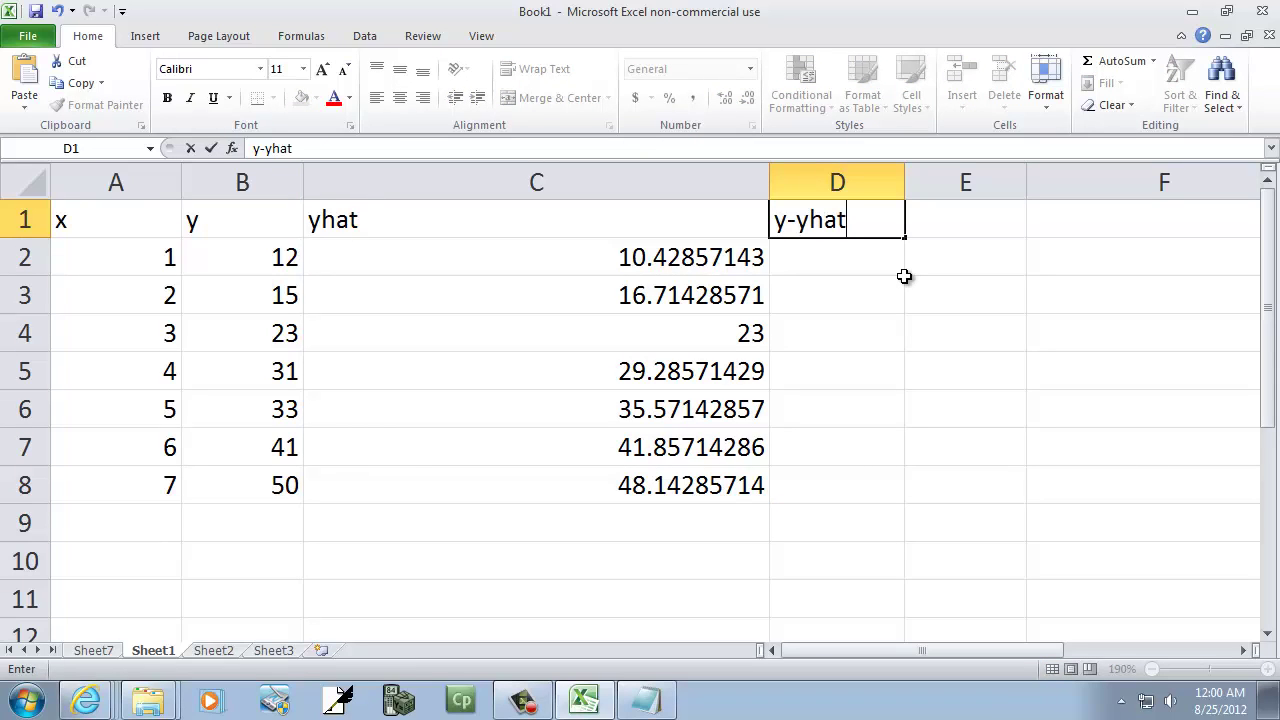
type(" (residuals)")
key("Return")
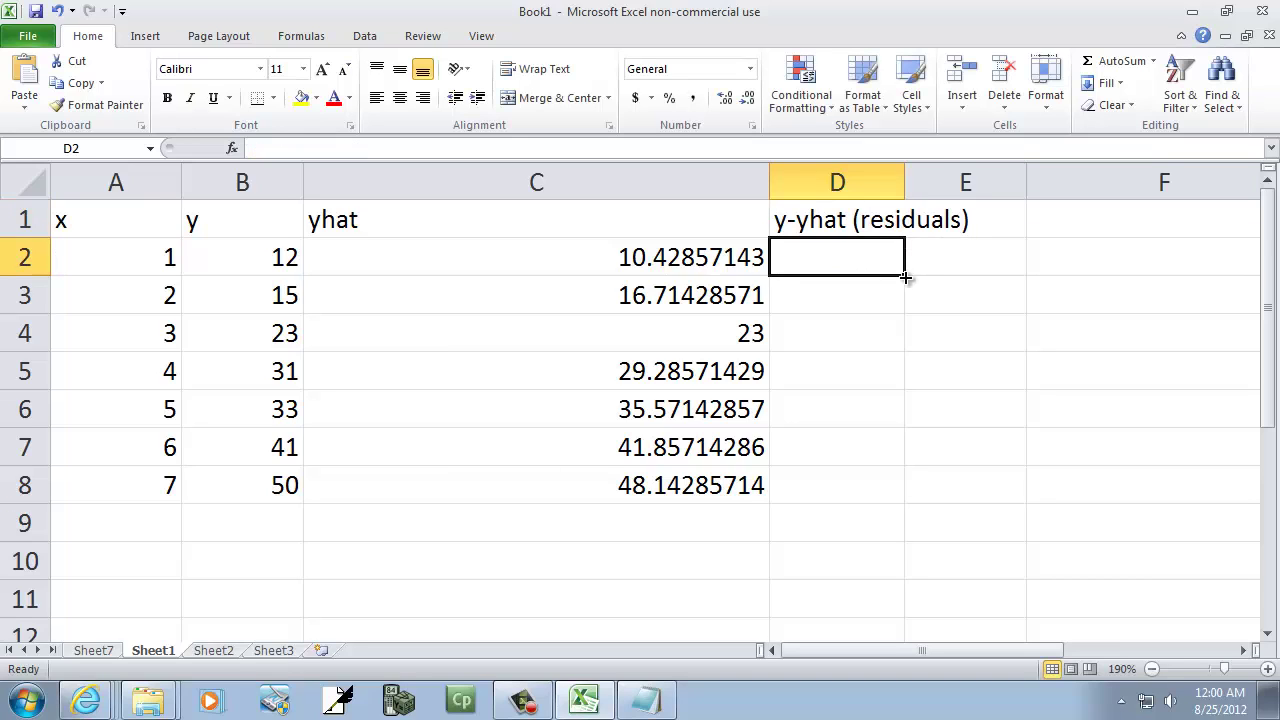
double_click(905, 182)
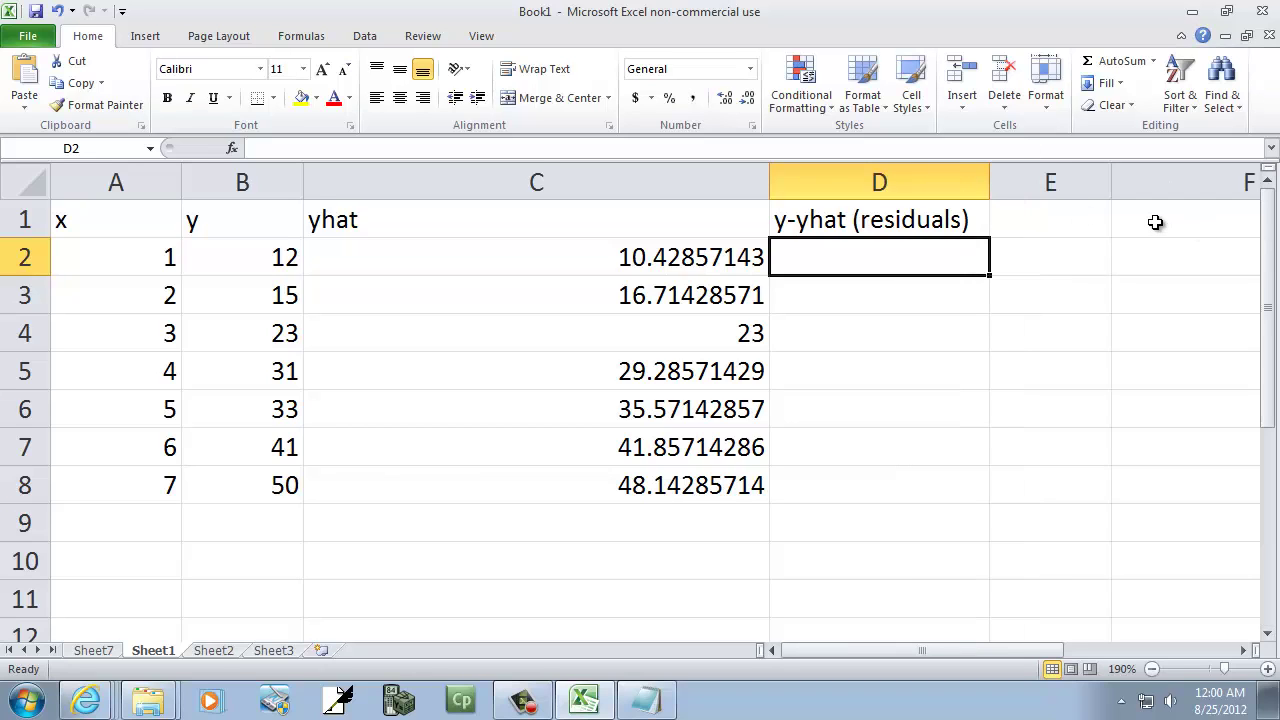
- Fill =B2-C2 from D2 down to D8, giving residuals 1.571428571 through 1.857142857
type("=")
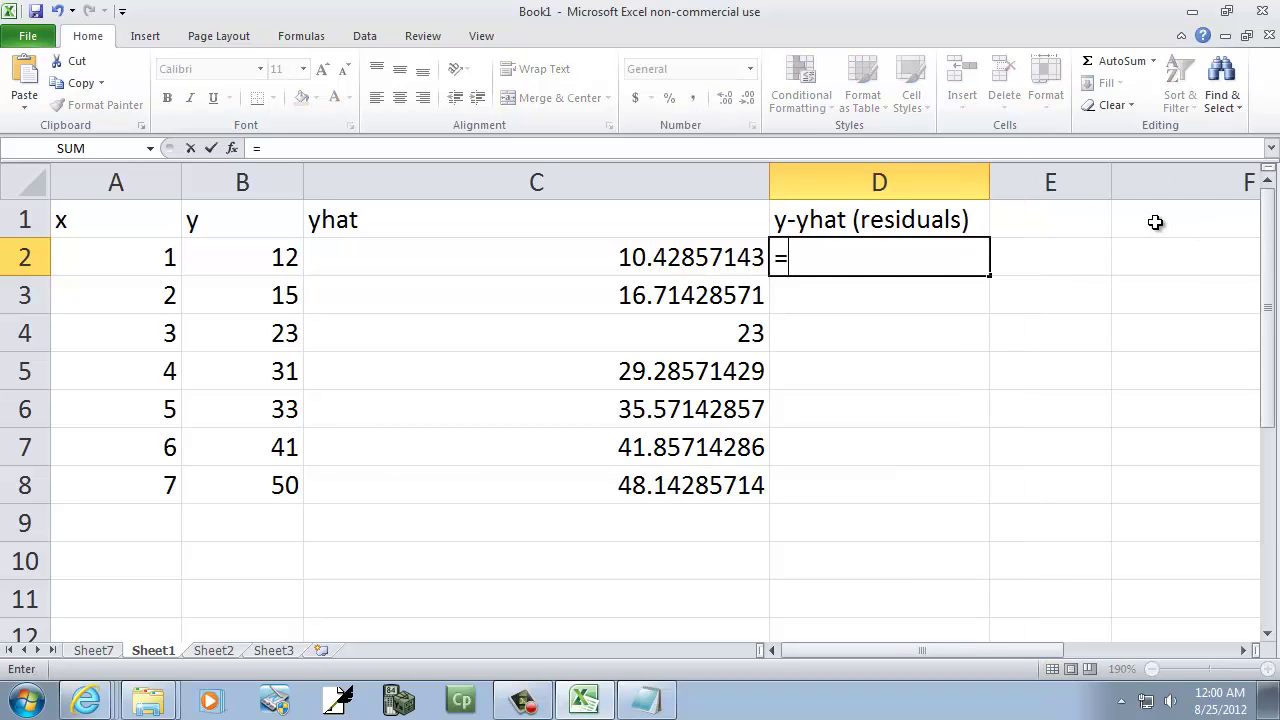
type("B2-")
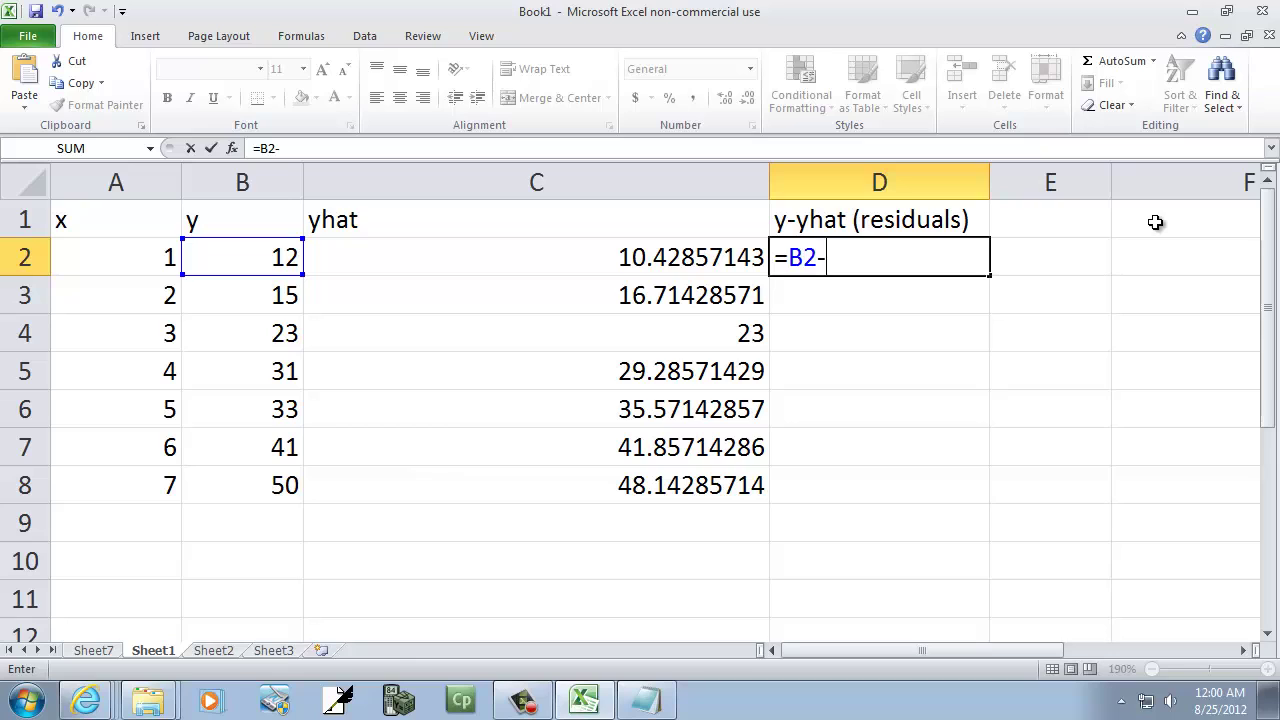
type("C2")
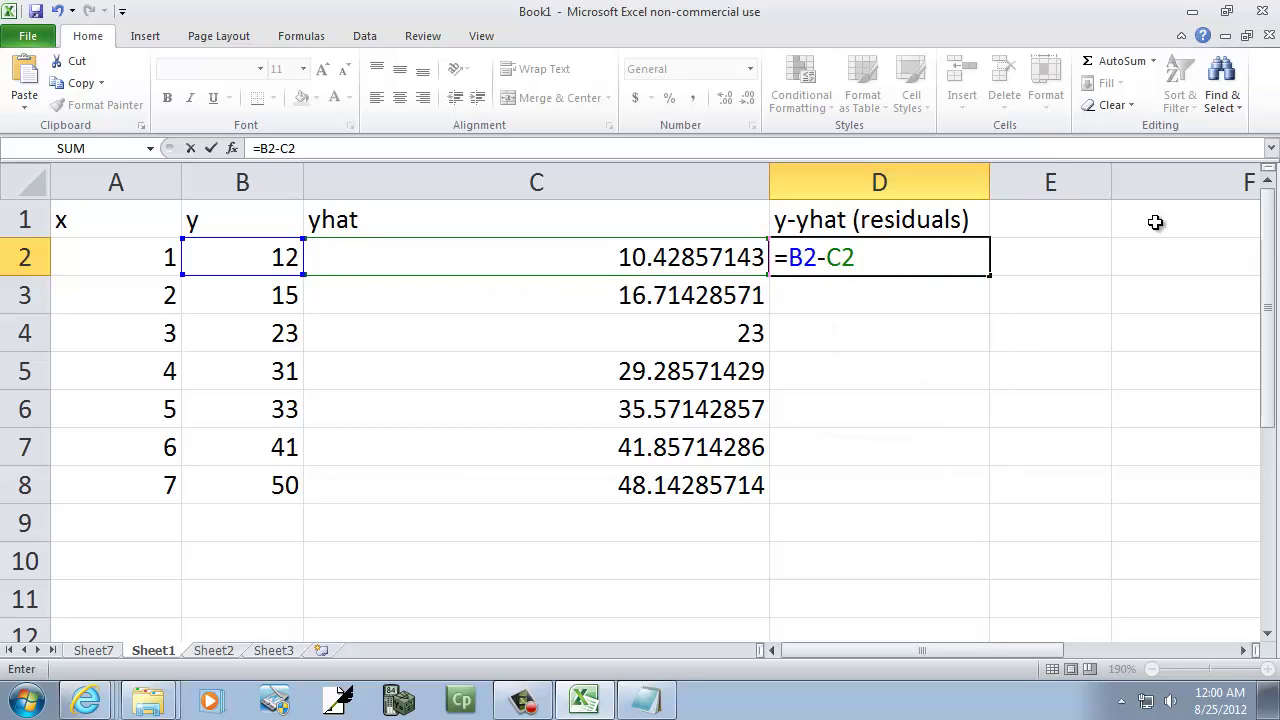
key("Return")
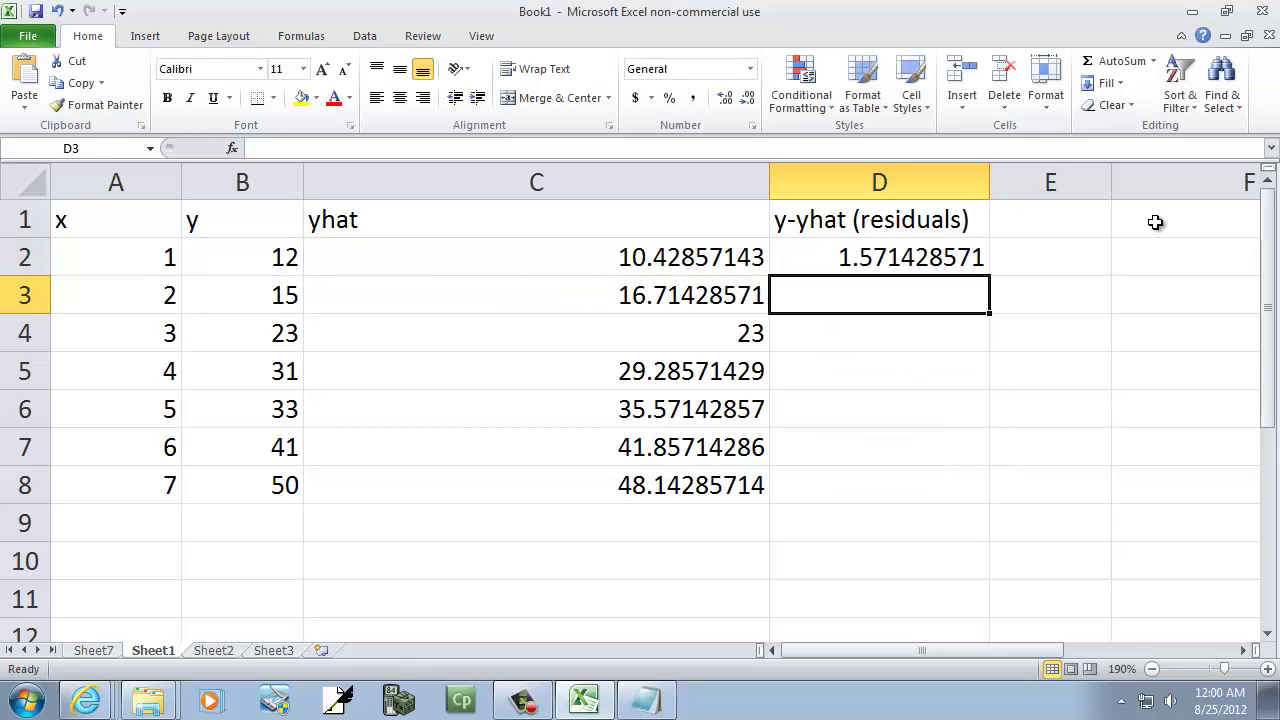
left_click(980, 256)
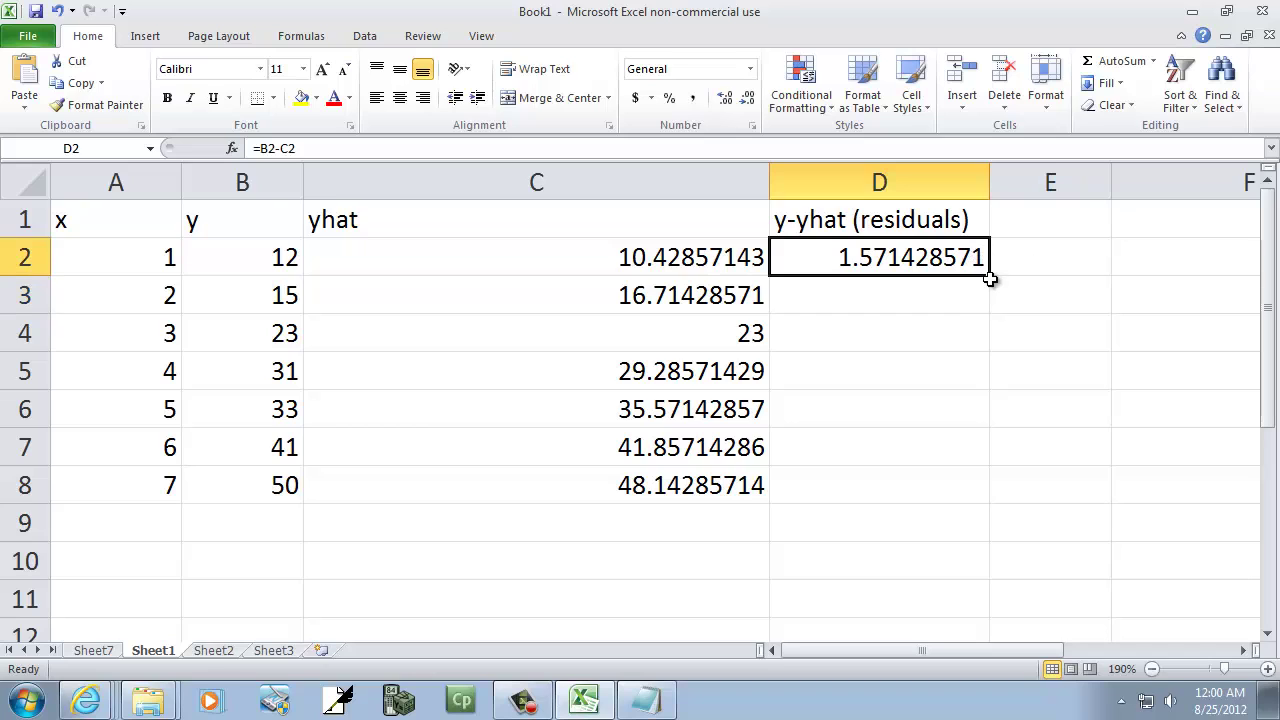
left_click_drag(989, 279, 987, 495)
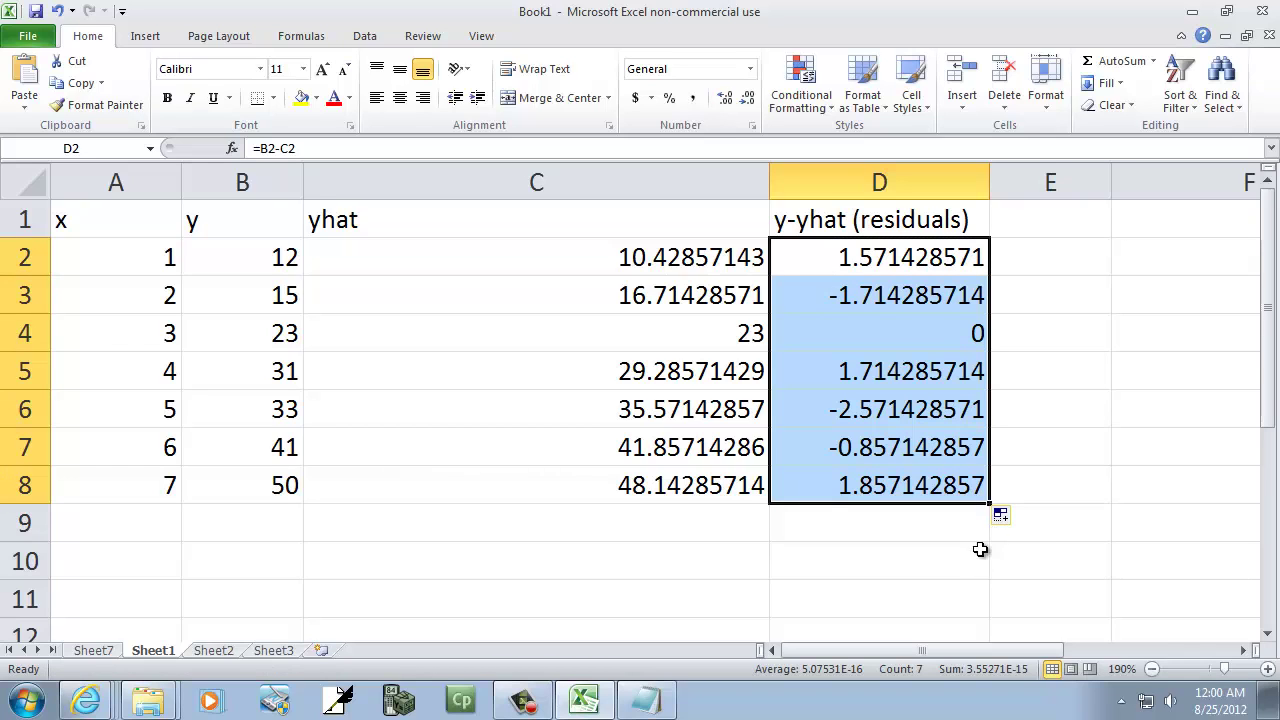
left_click(1049, 222)
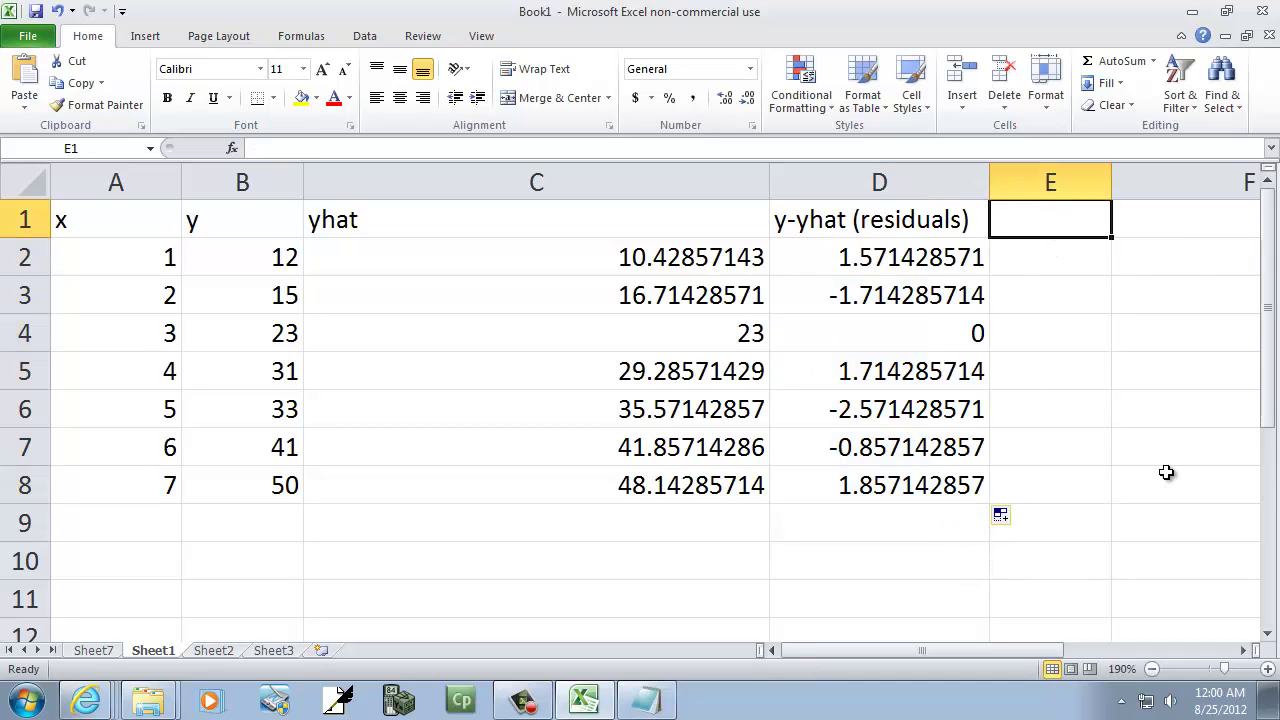
- Head column E '(y-yhat)^2' and fill =D2^2 down to E8, giving 2.469388 through 3.44898
type("(y-yhat)^2")
key("Return")
type("=")
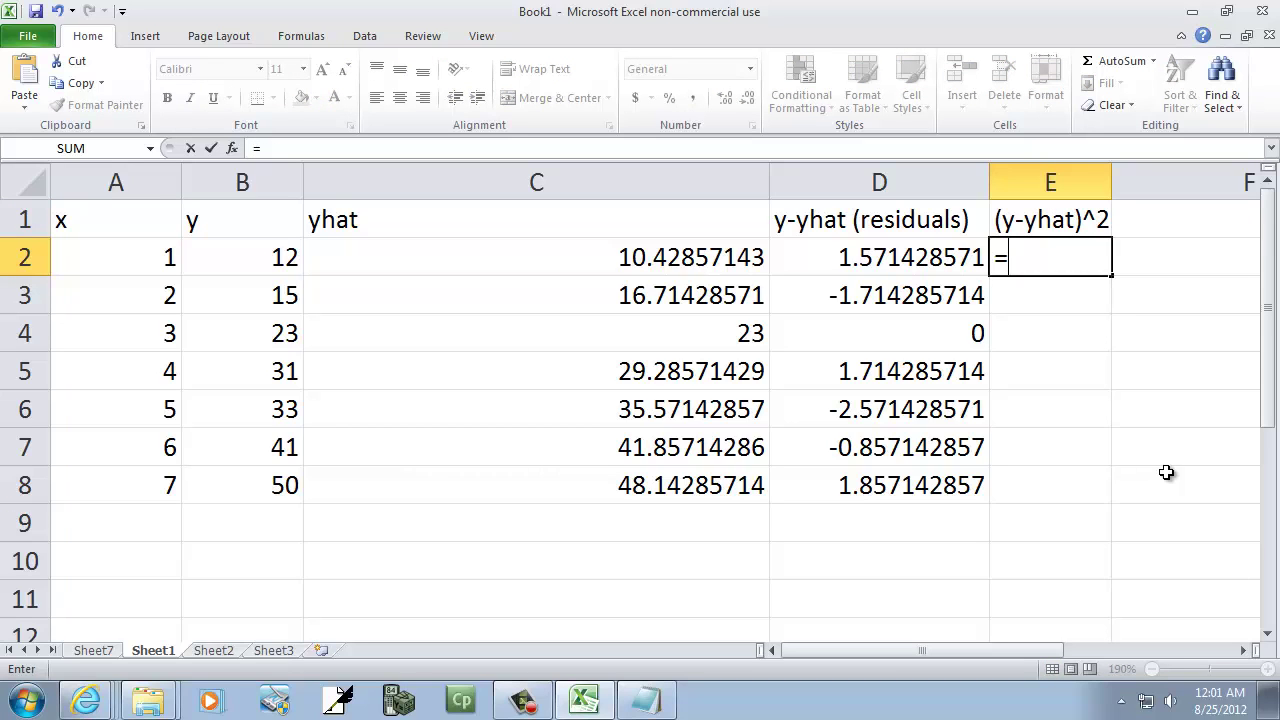
type("D2^2")
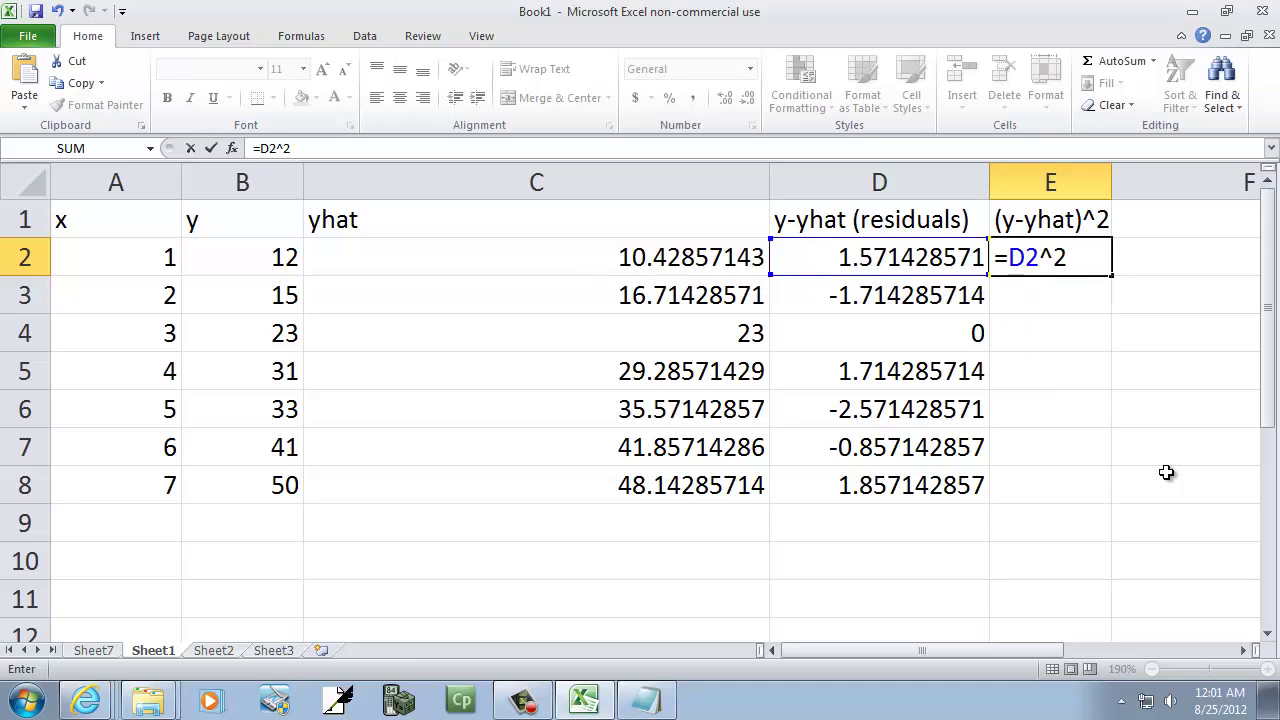
key("Return")
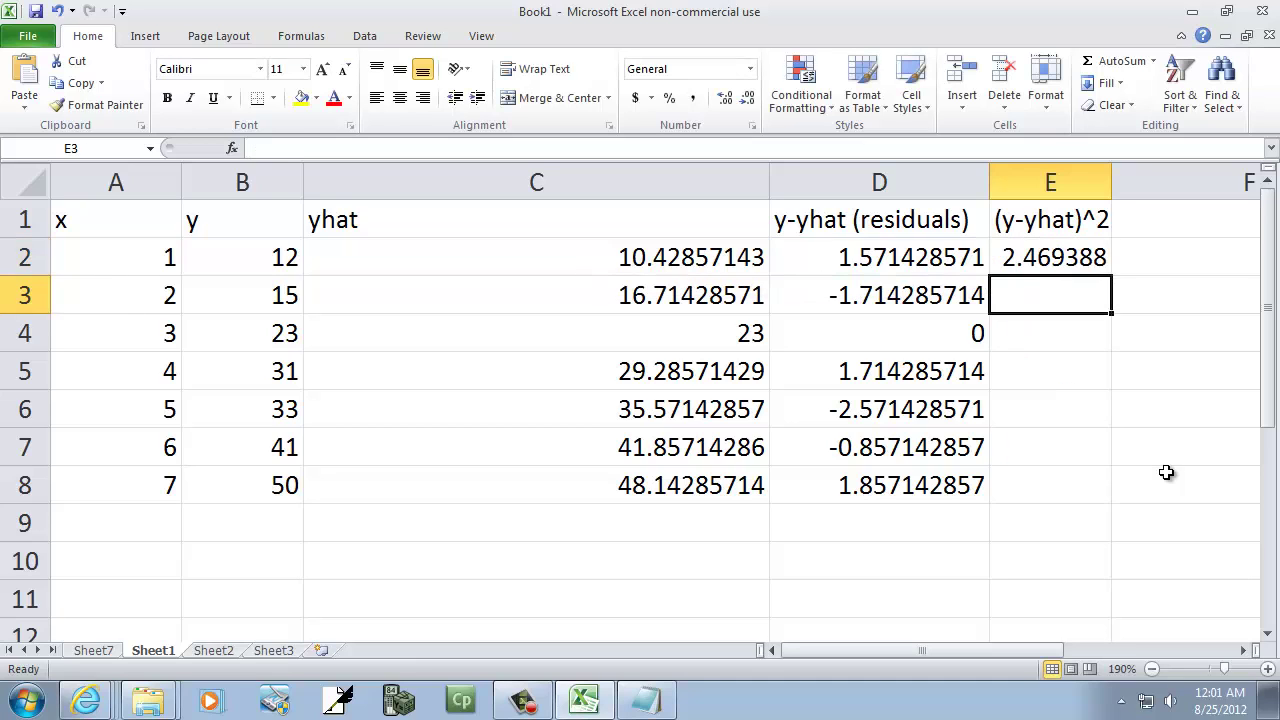
key("Up")
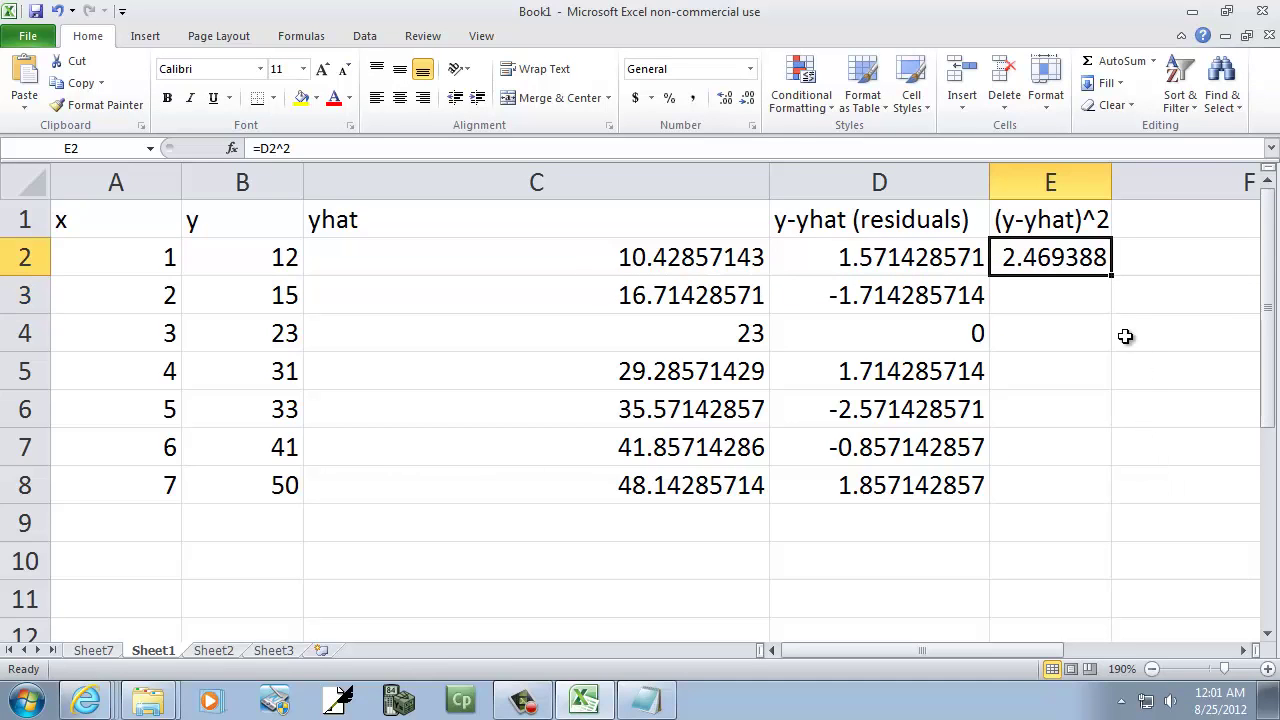
left_click_drag(1112, 279, 1109, 502)
left_click(1072, 532)
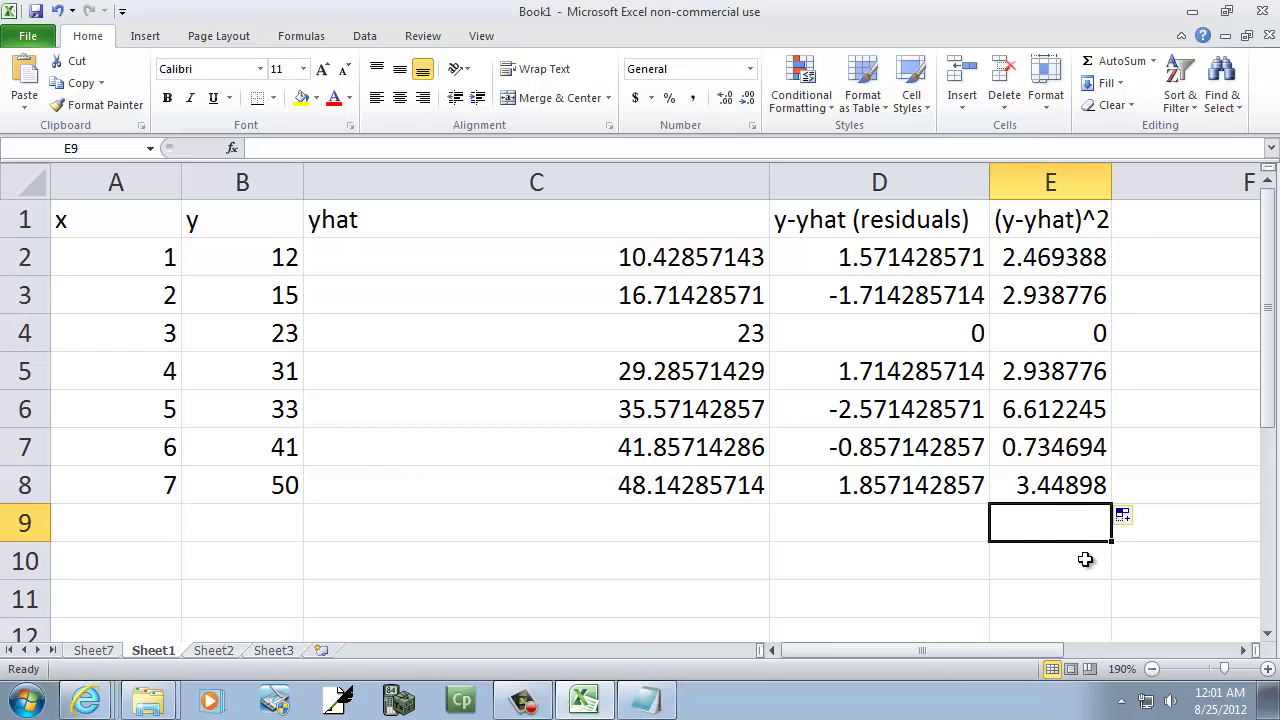
- Total E2:E8 in E9 with AutoSum, giving 19.14286
left_click(1098, 62)
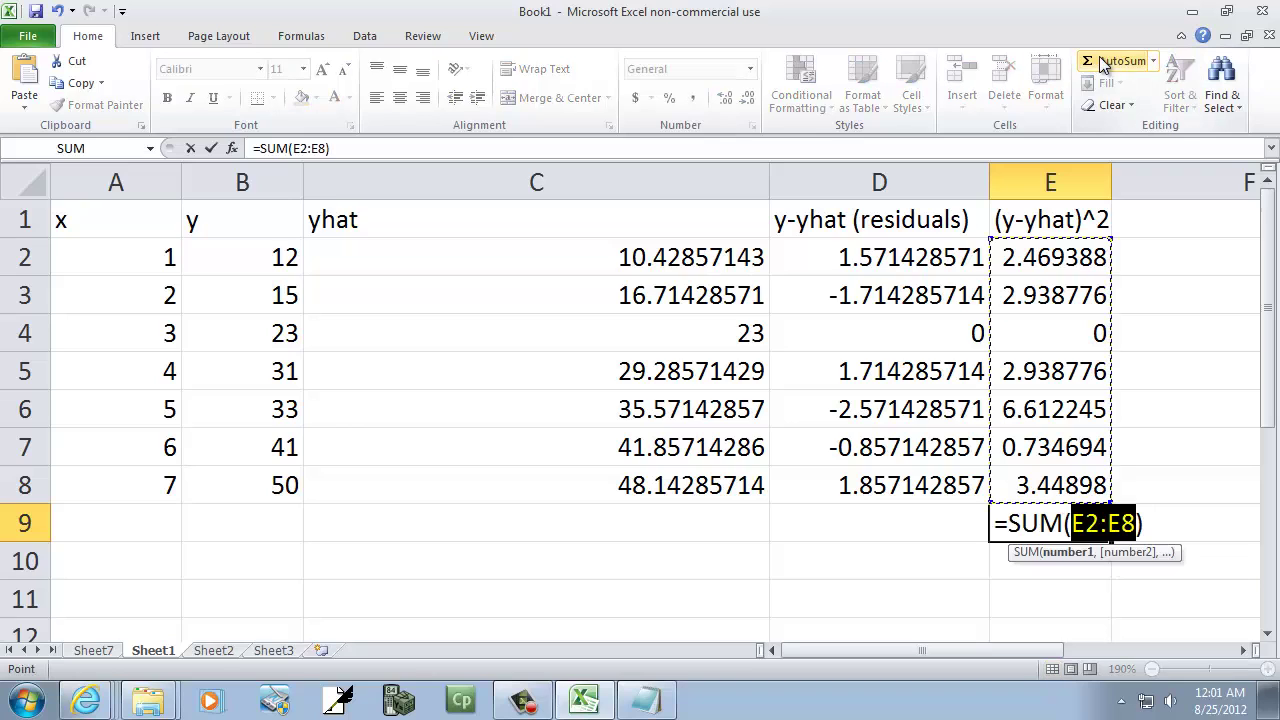
left_click(212, 148)
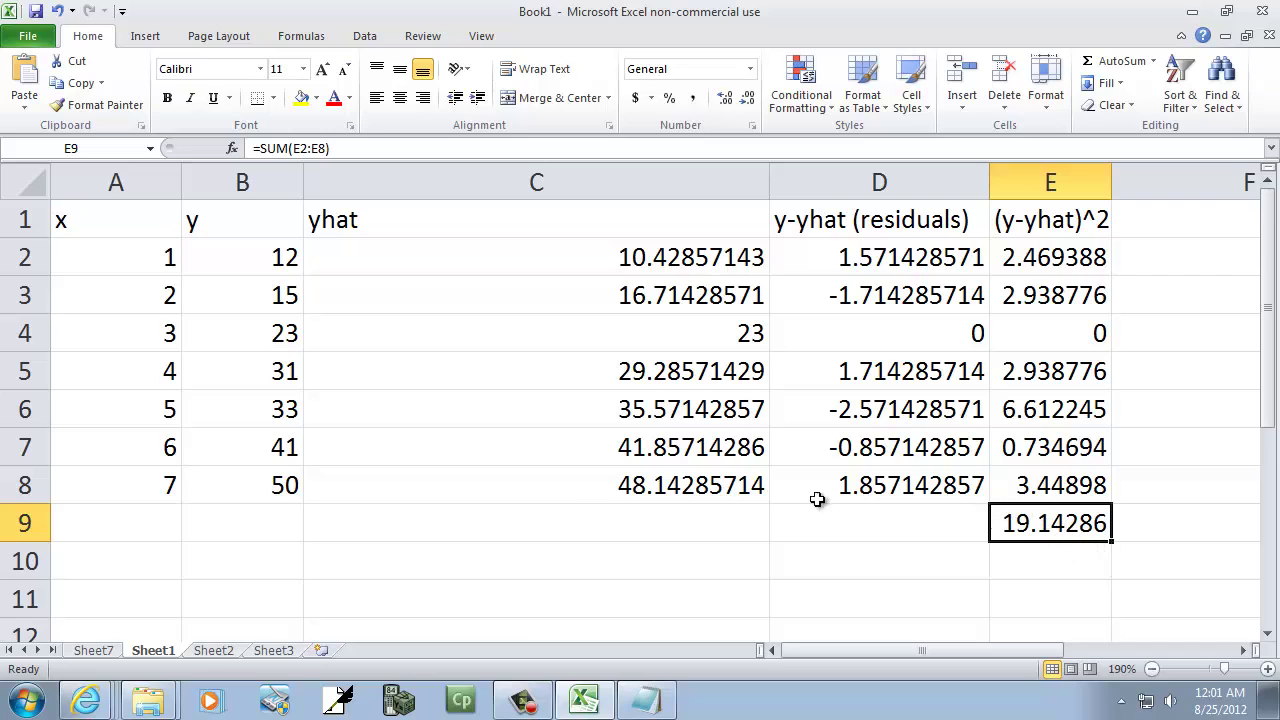
left_click(672, 258)
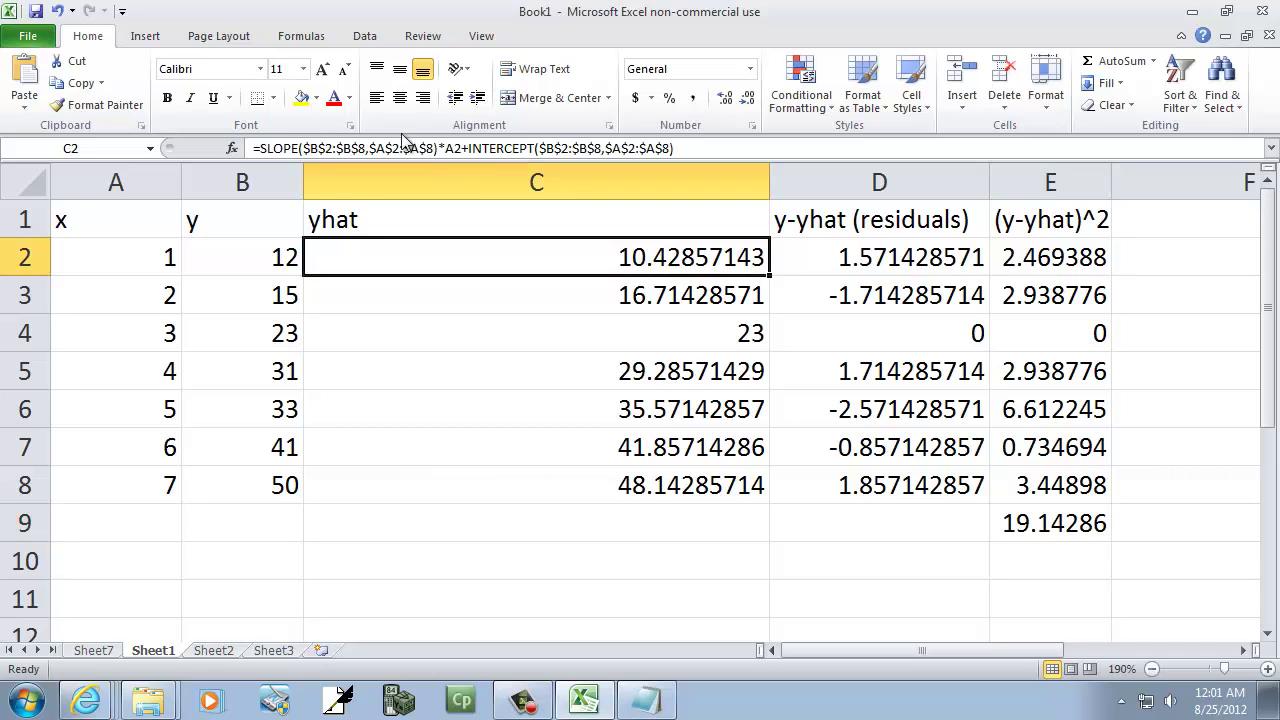
left_click(689, 152)
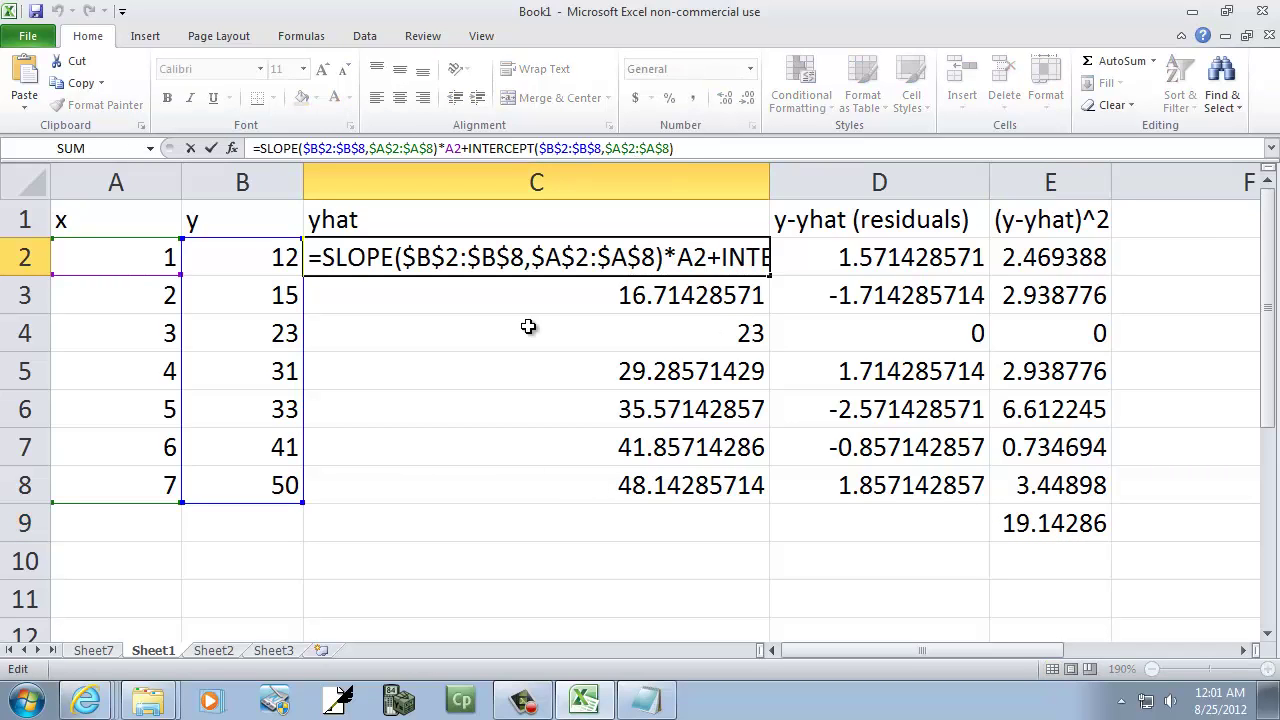
left_click_drag(617, 250, 302, 245)
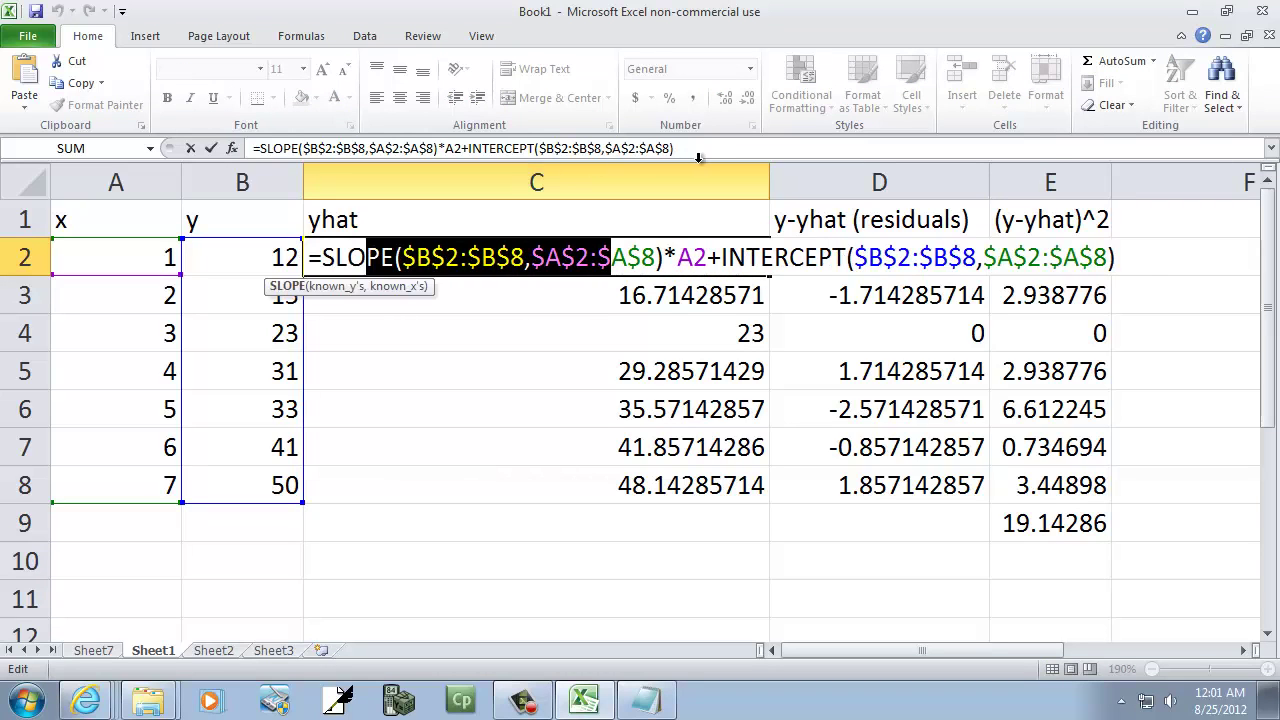
key("Escape")
left_click(665, 376)
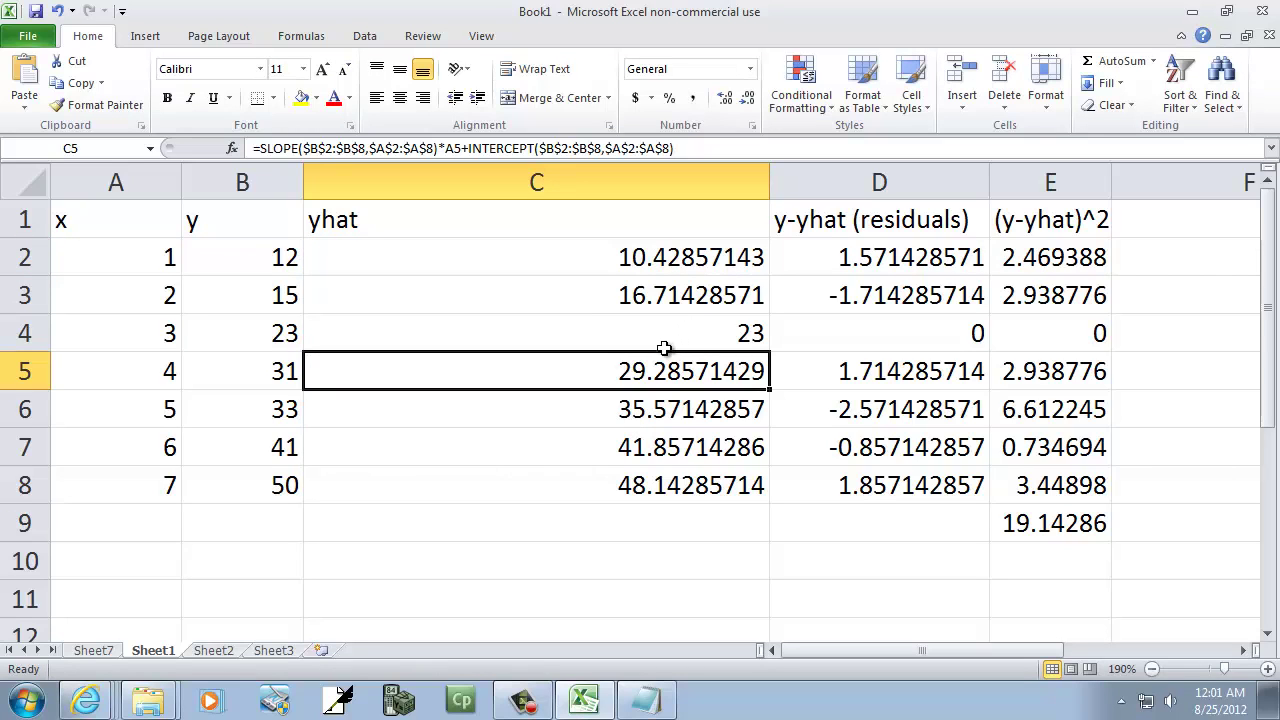
left_click(476, 560)
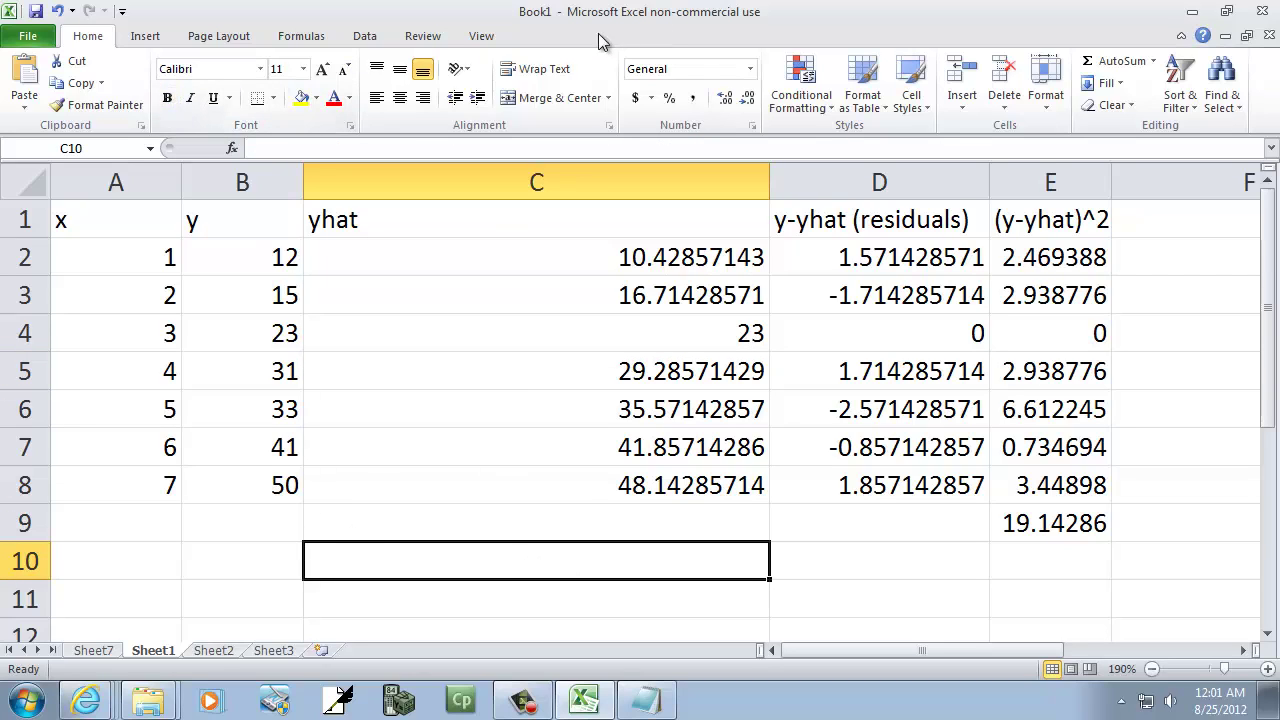
- Set up Data Analysis Regression with Y $B$2:$B$8, X $A$2:$A$8, and Residuals checked
left_click(364, 40)
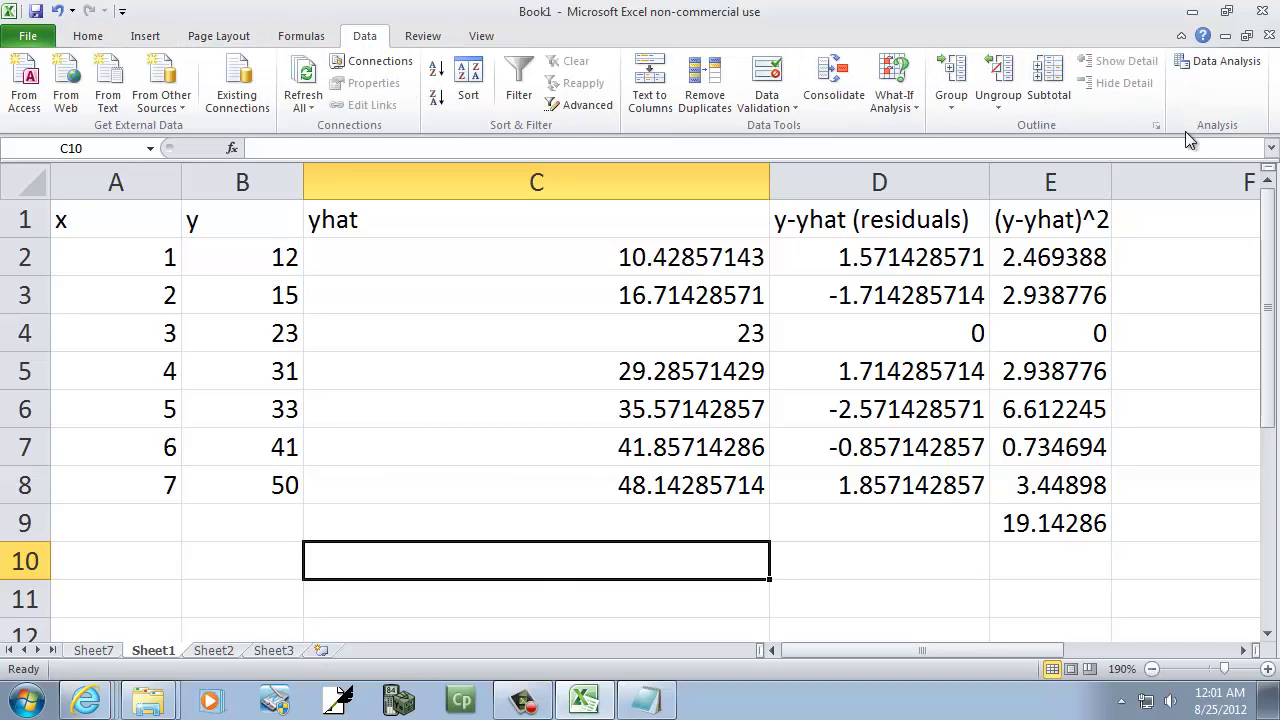
left_click(1207, 59)
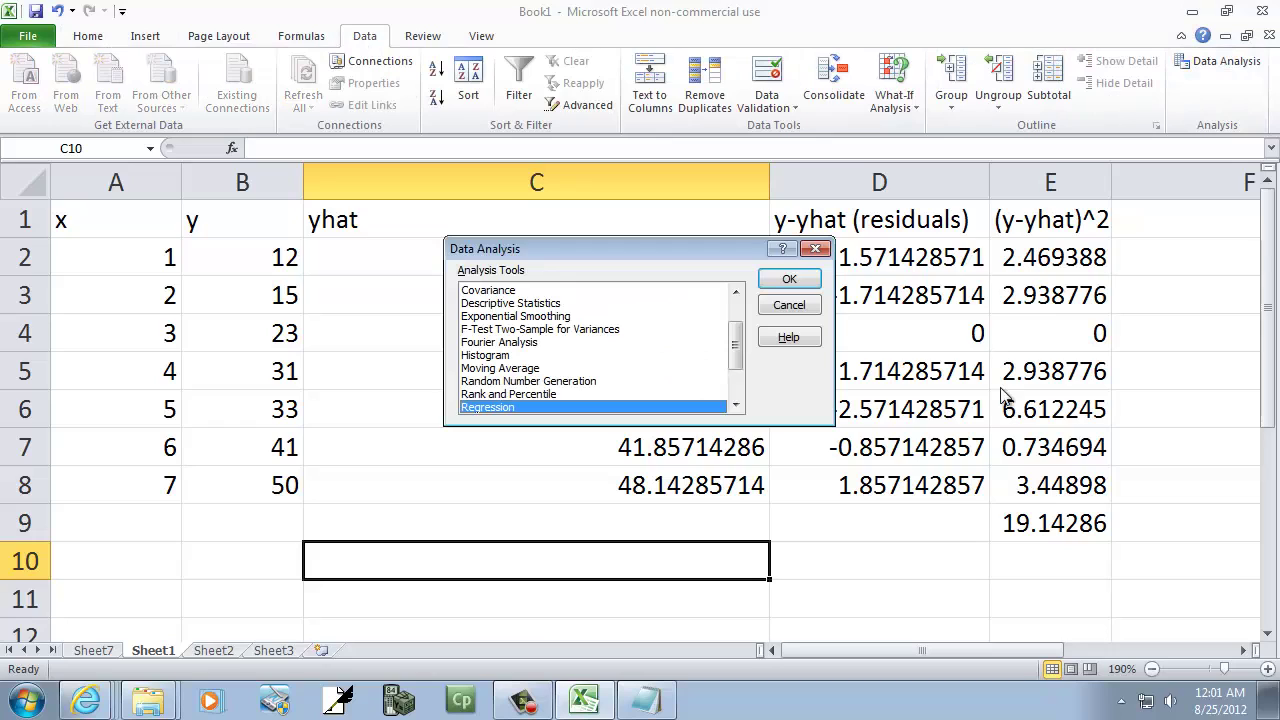
left_click(736, 390)
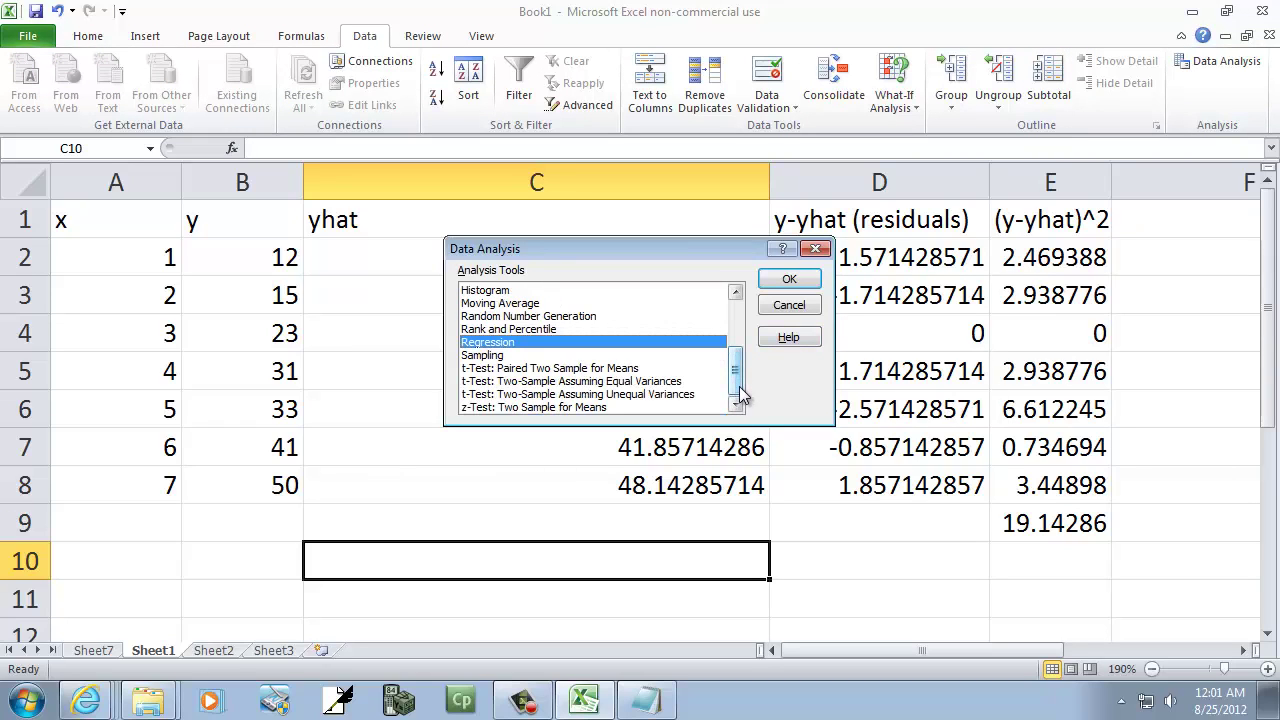
left_click(740, 330)
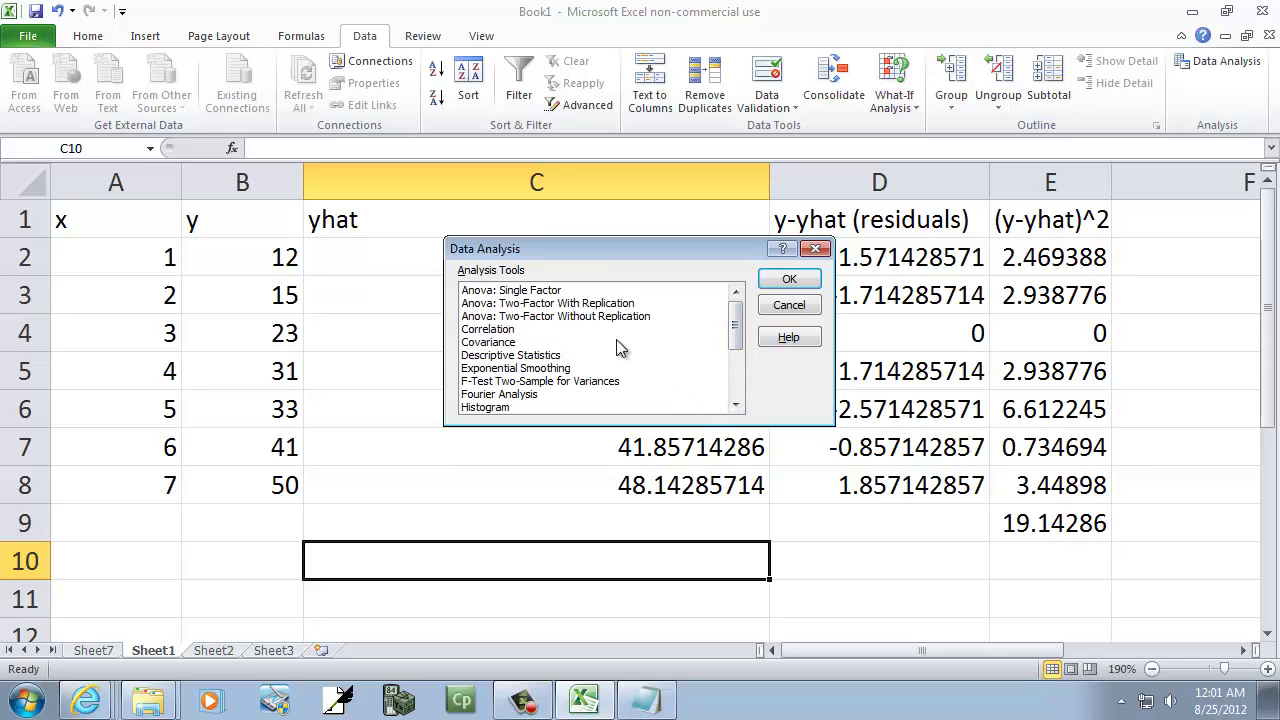
left_click(739, 372)
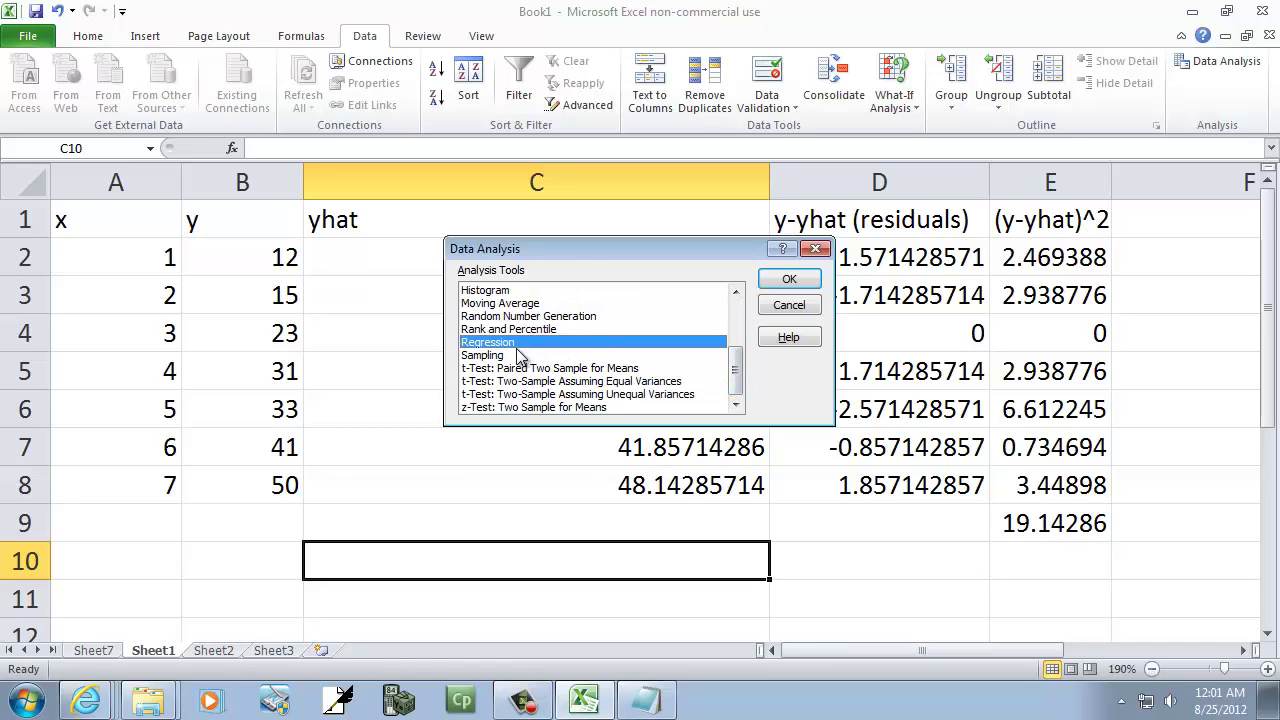
left_click(790, 279)
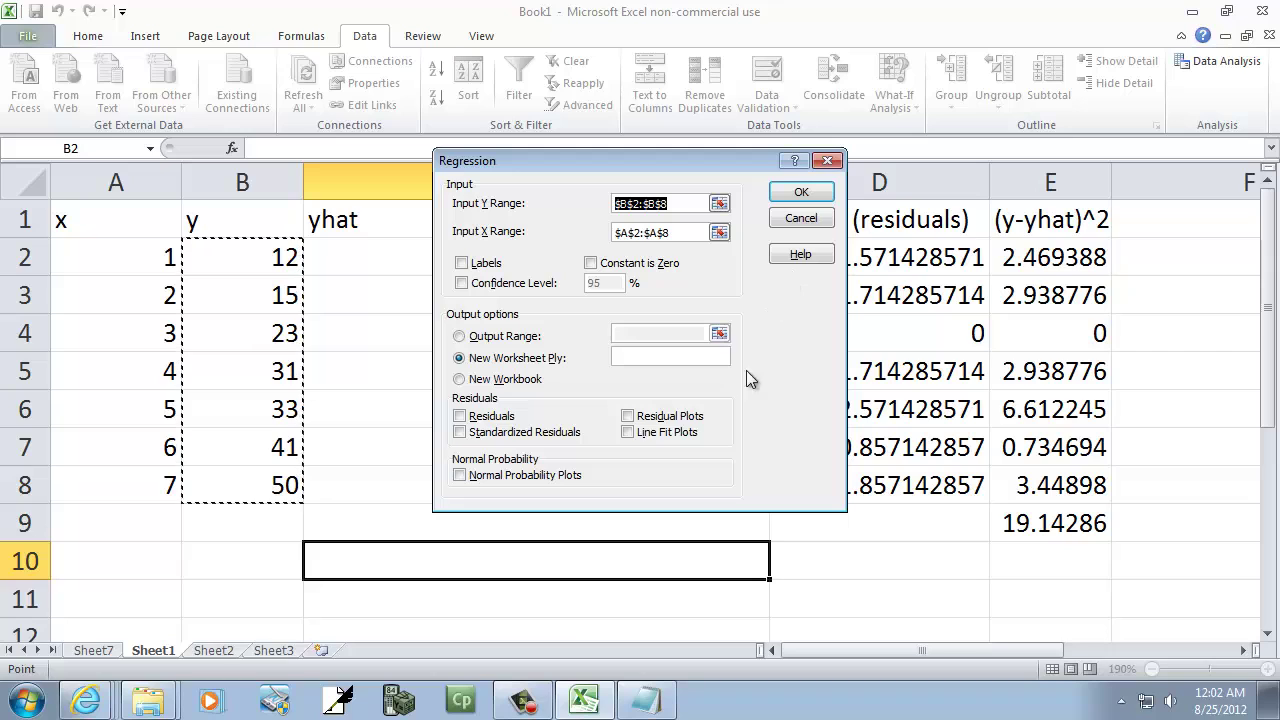
left_click(466, 418)
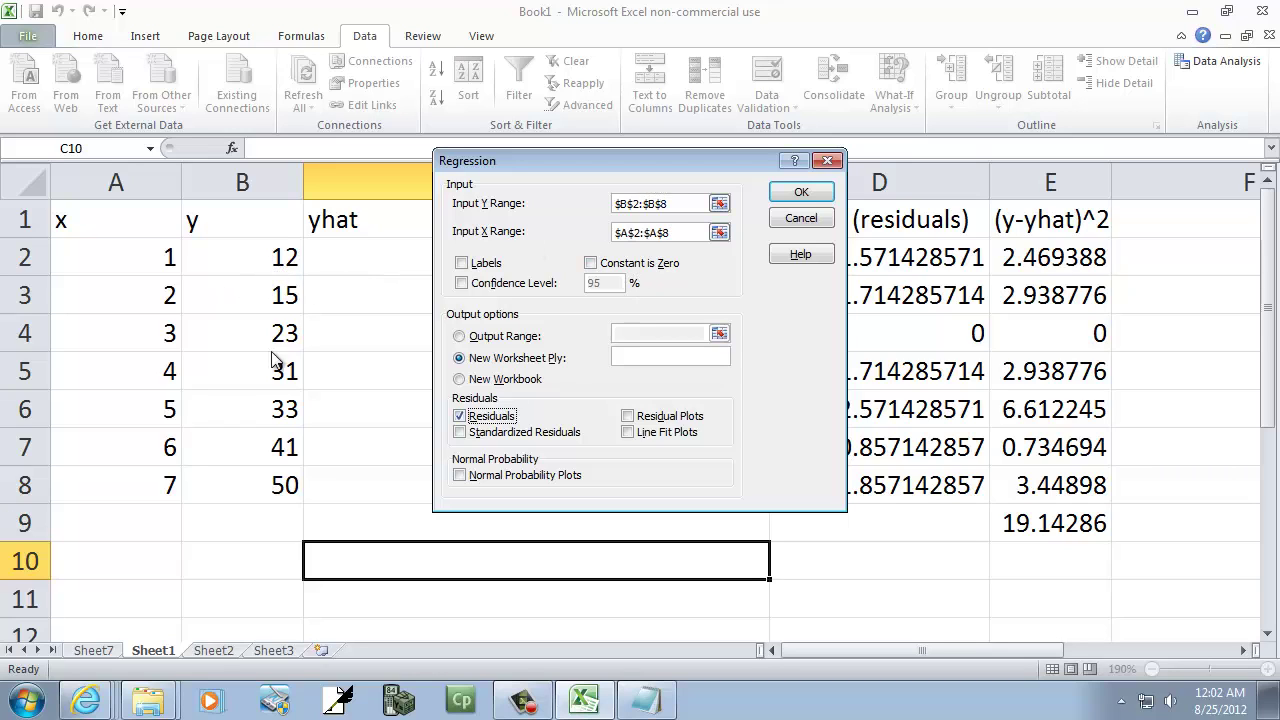
left_click(684, 233)
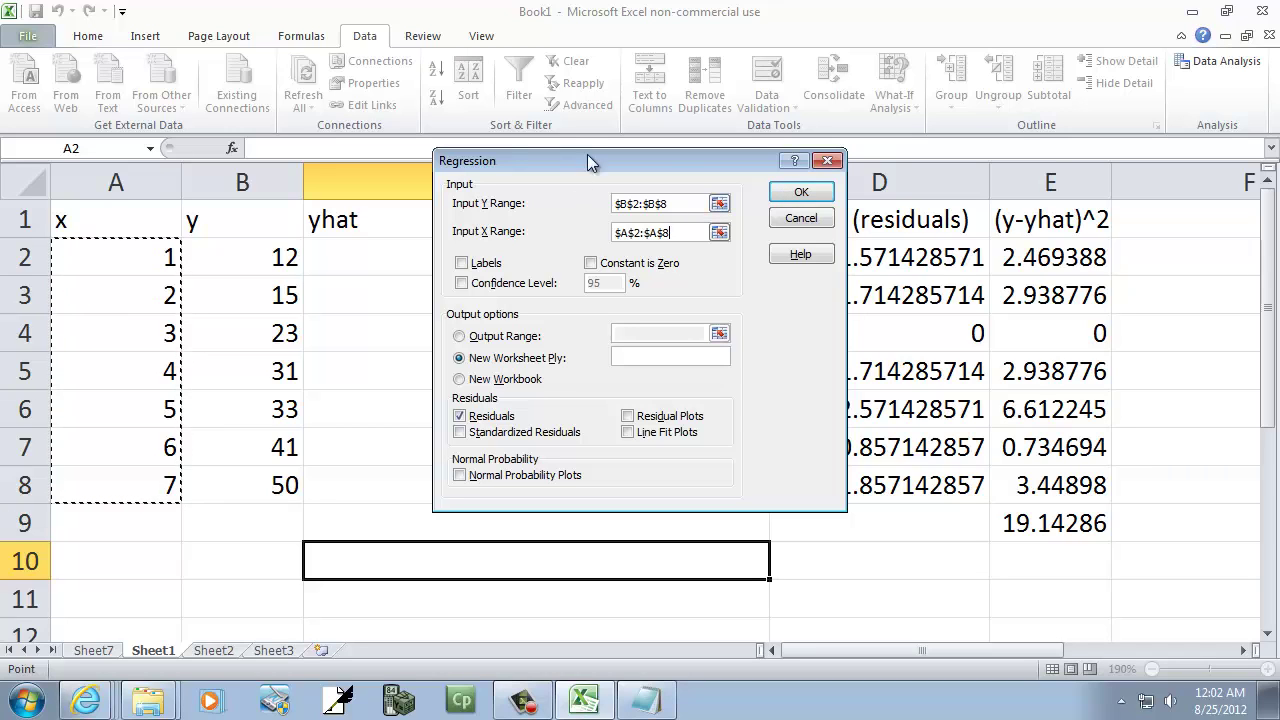
- Run the regression to a new sheet and inspect its RESIDUAL OUTPUT table
left_click(801, 192)
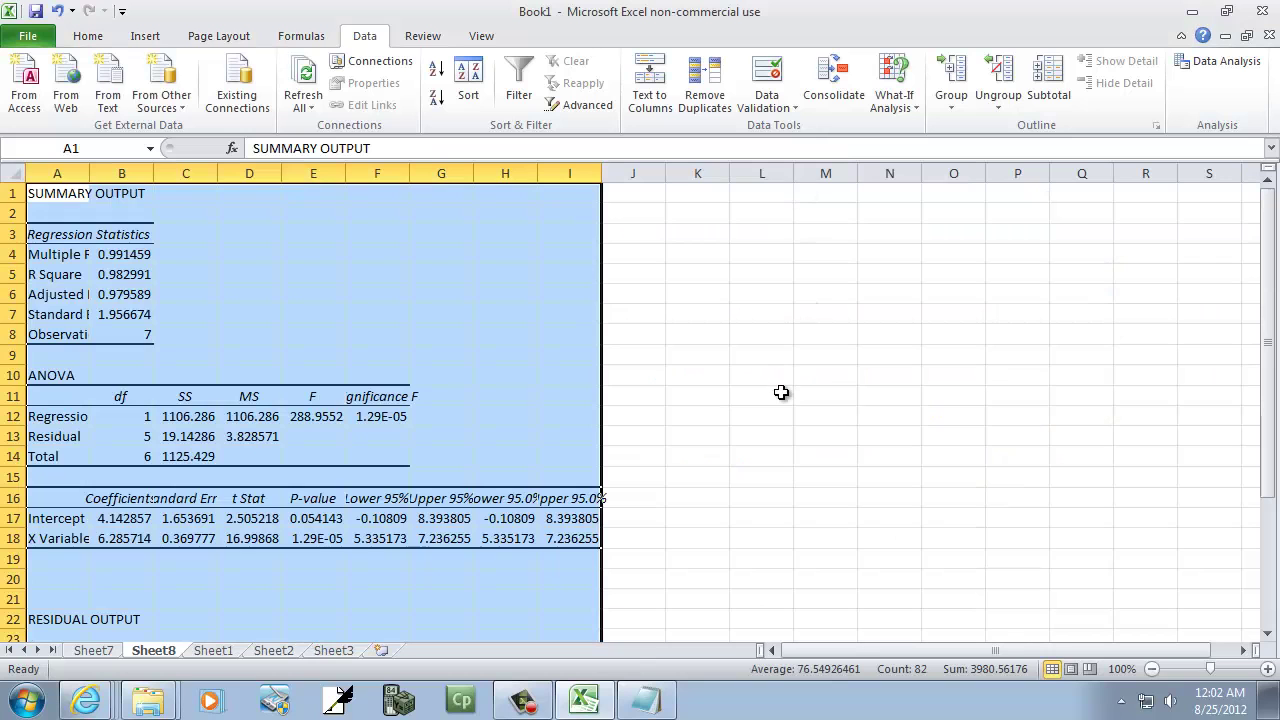
scroll(780, 390, "down", 3)
scroll(784, 386, "down", 1)
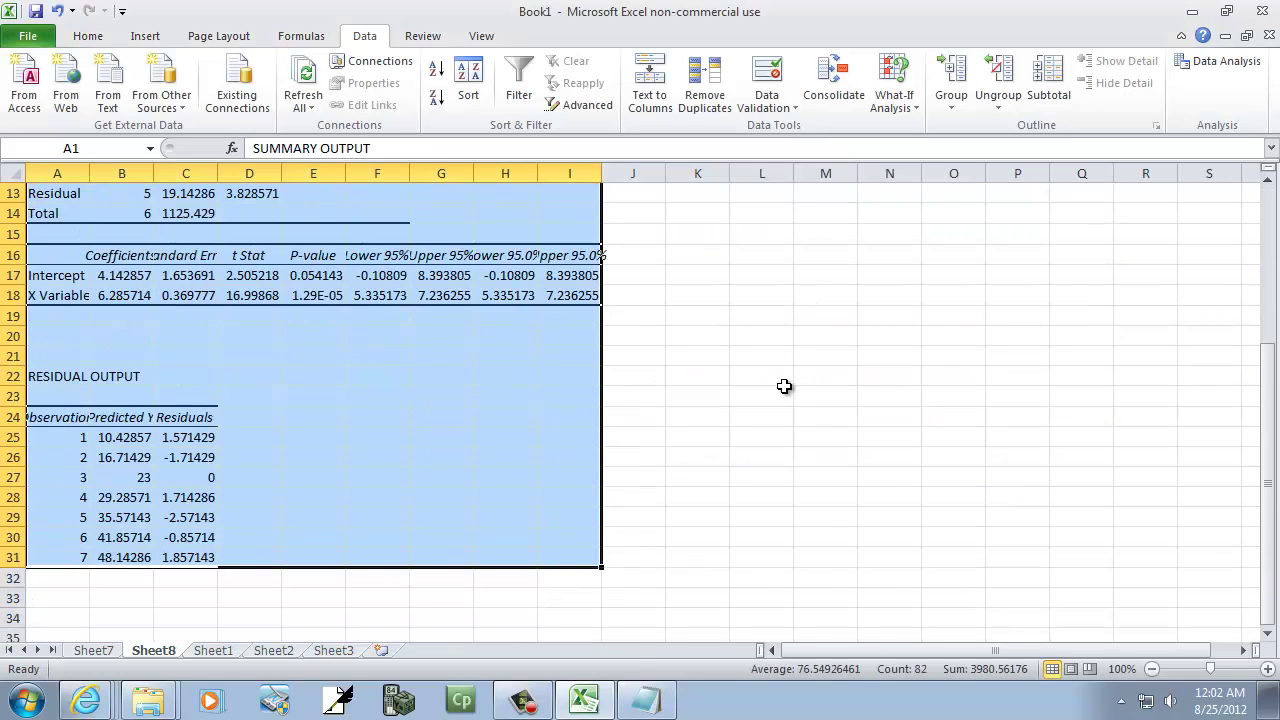
left_click(572, 437)
left_click(1267, 669)
left_click(1267, 669)
left_click(1267, 669)
left_click(1267, 669)
left_click(1267, 669)
left_click(1267, 669)
left_click(1267, 669)
scroll(634, 446, "down", 4)
scroll(634, 446, "up", 2)
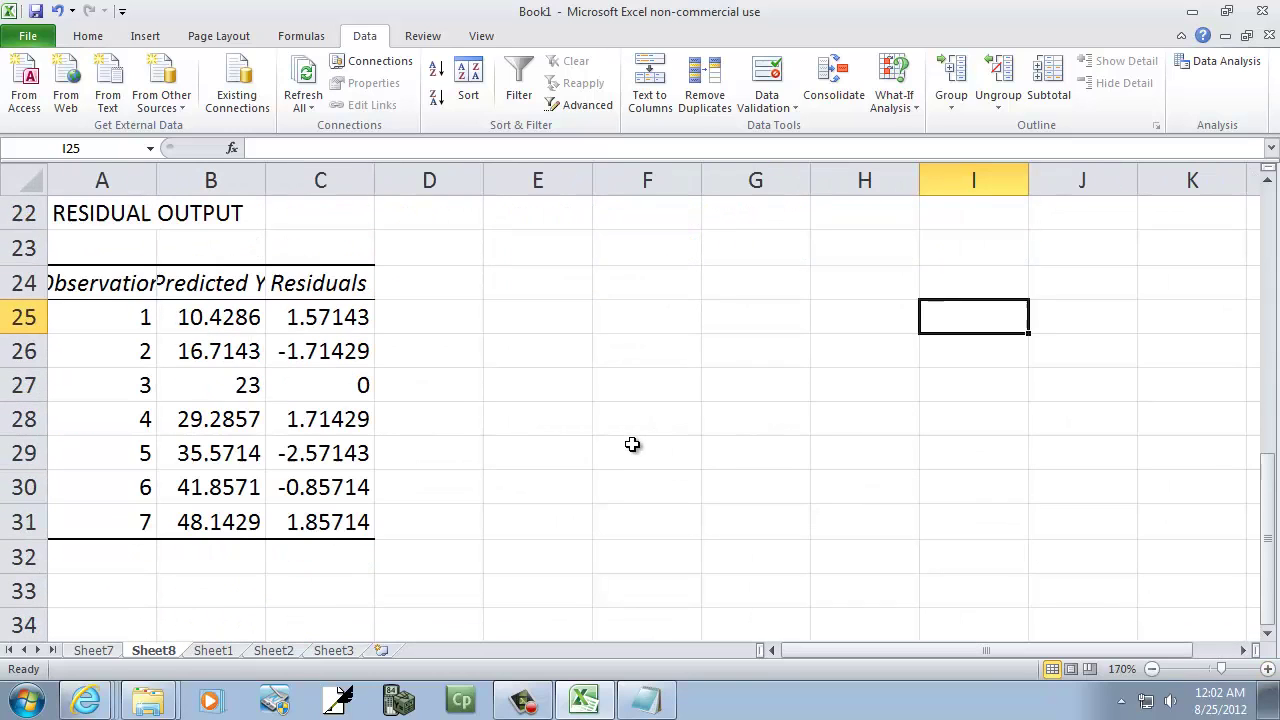
left_click(336, 317)
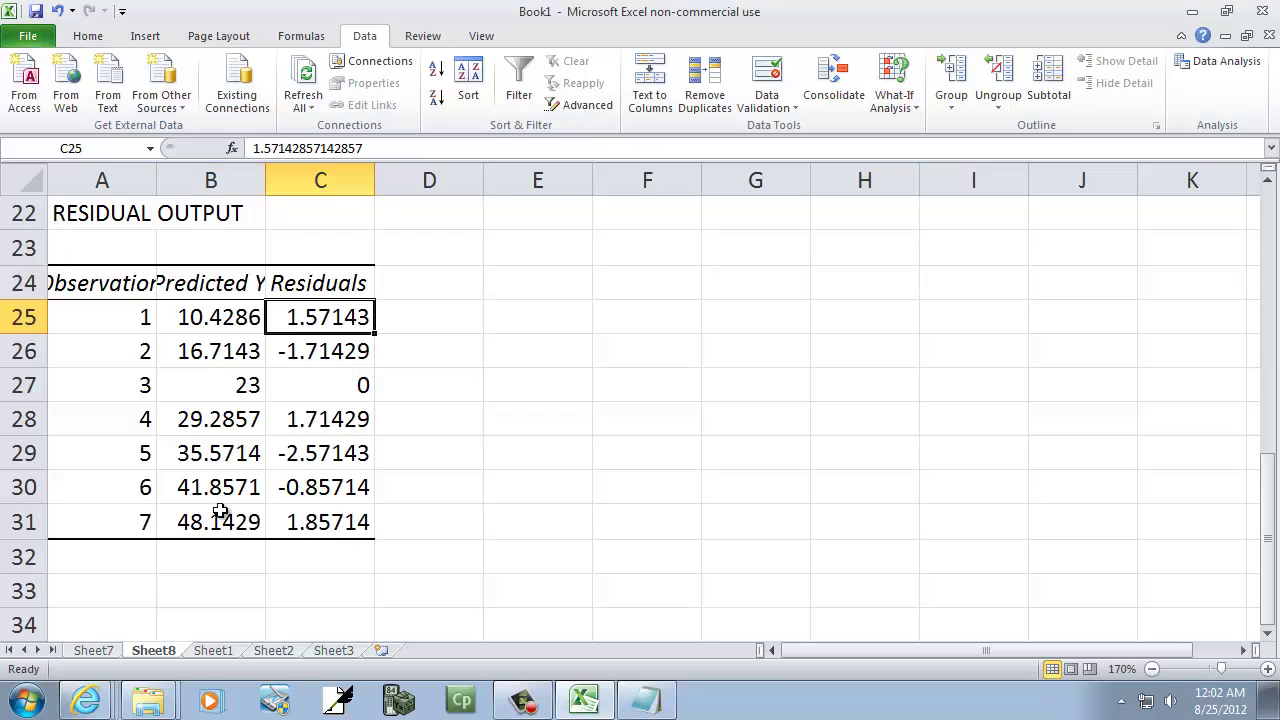
- Compare Sheet1's residual formulas, including D5, with Sheet8's regression residuals
left_click(215, 652)
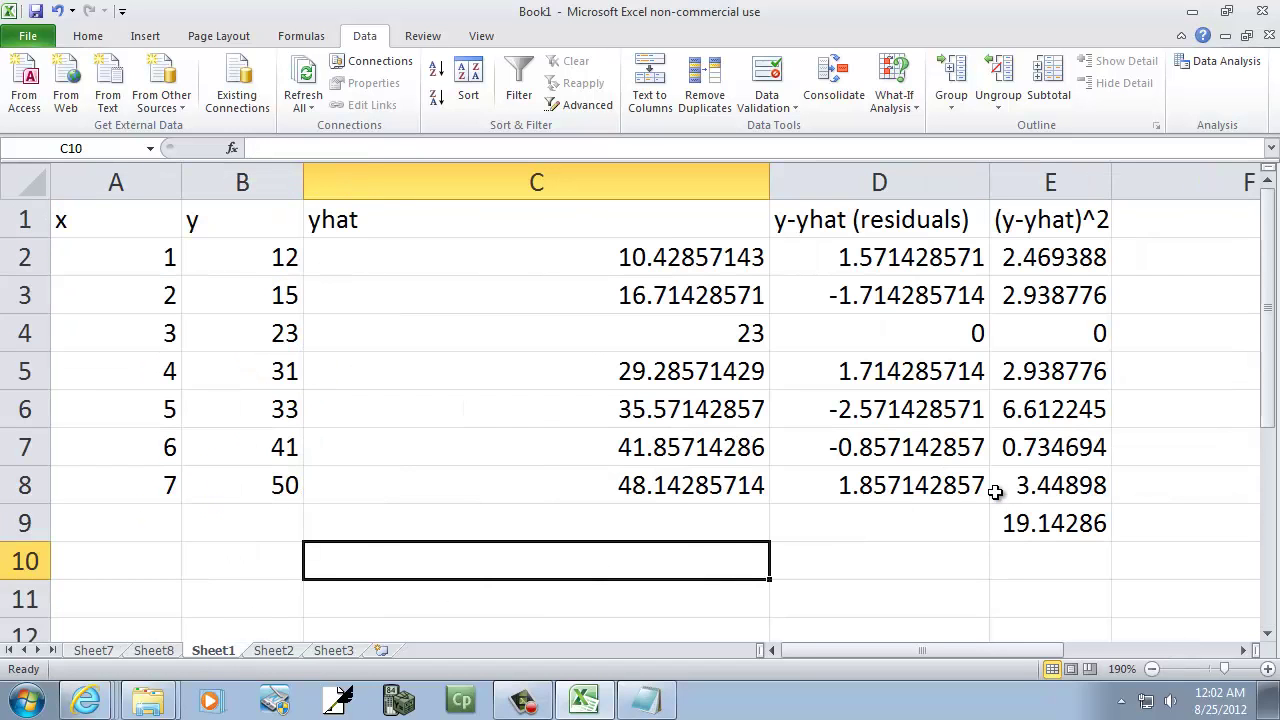
left_click(928, 264)
left_click(928, 303)
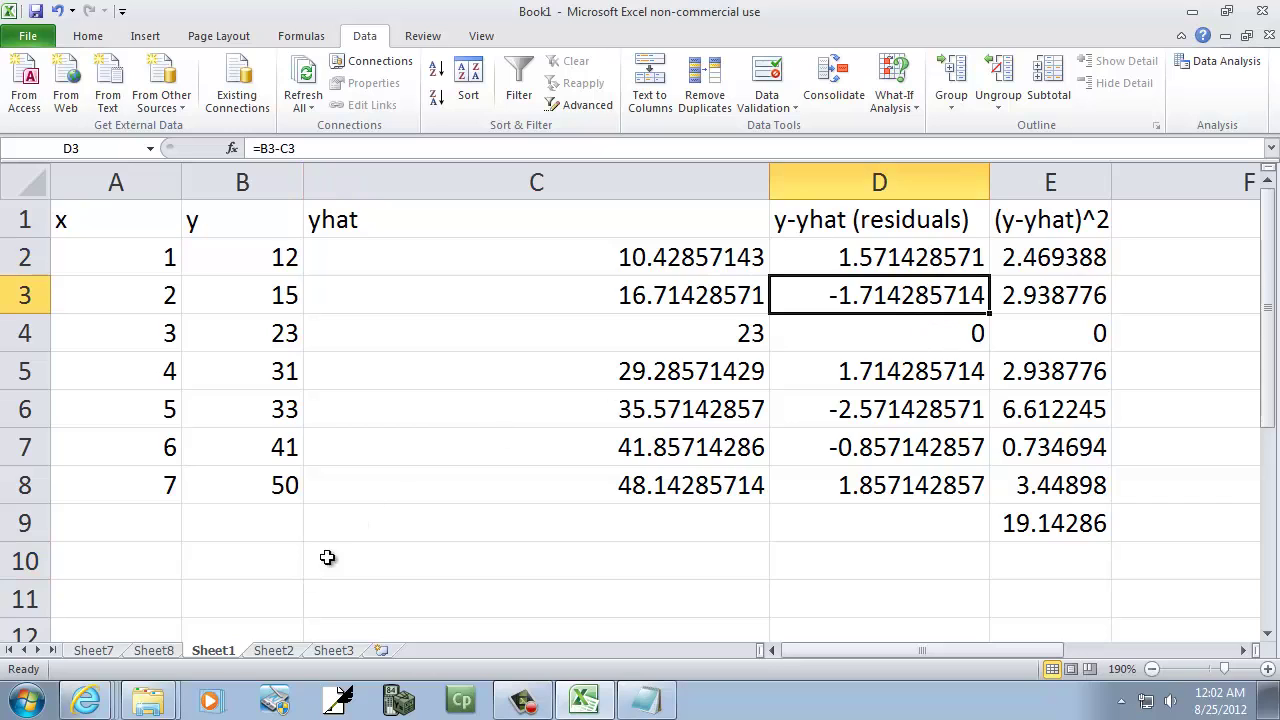
left_click(160, 651)
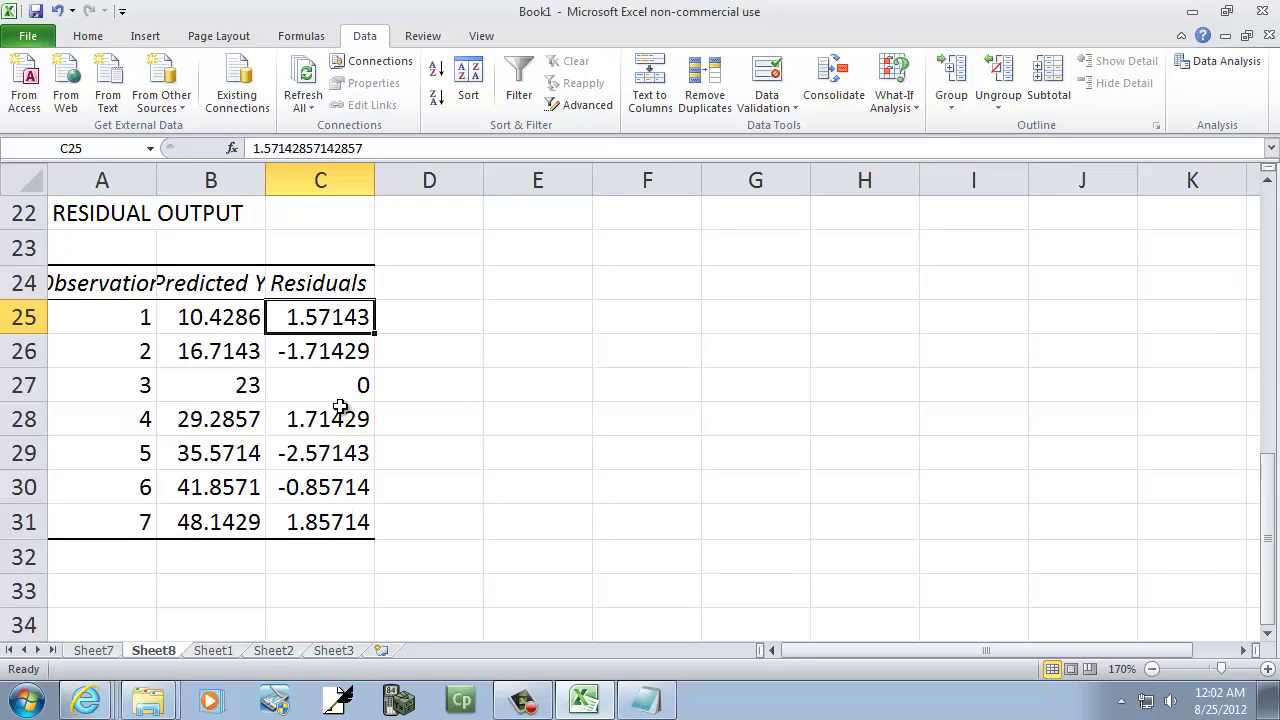
left_click(213, 651)
left_click(940, 380)
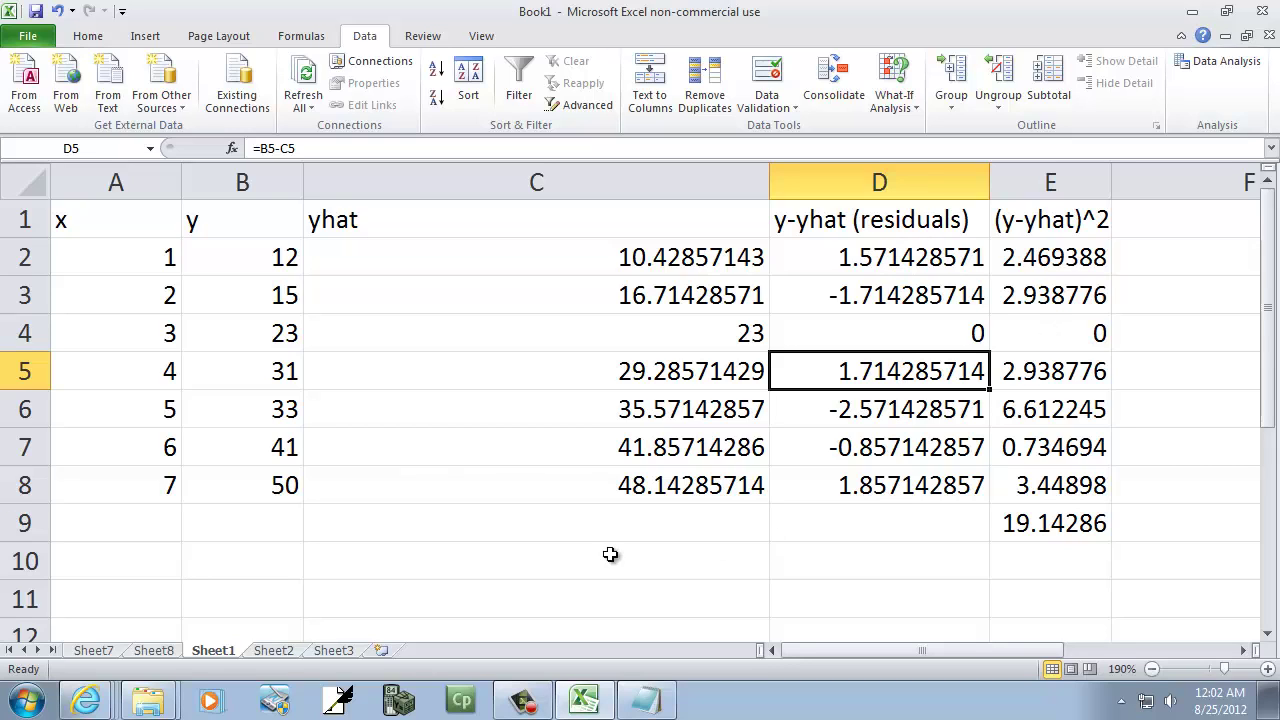
left_click(158, 651)
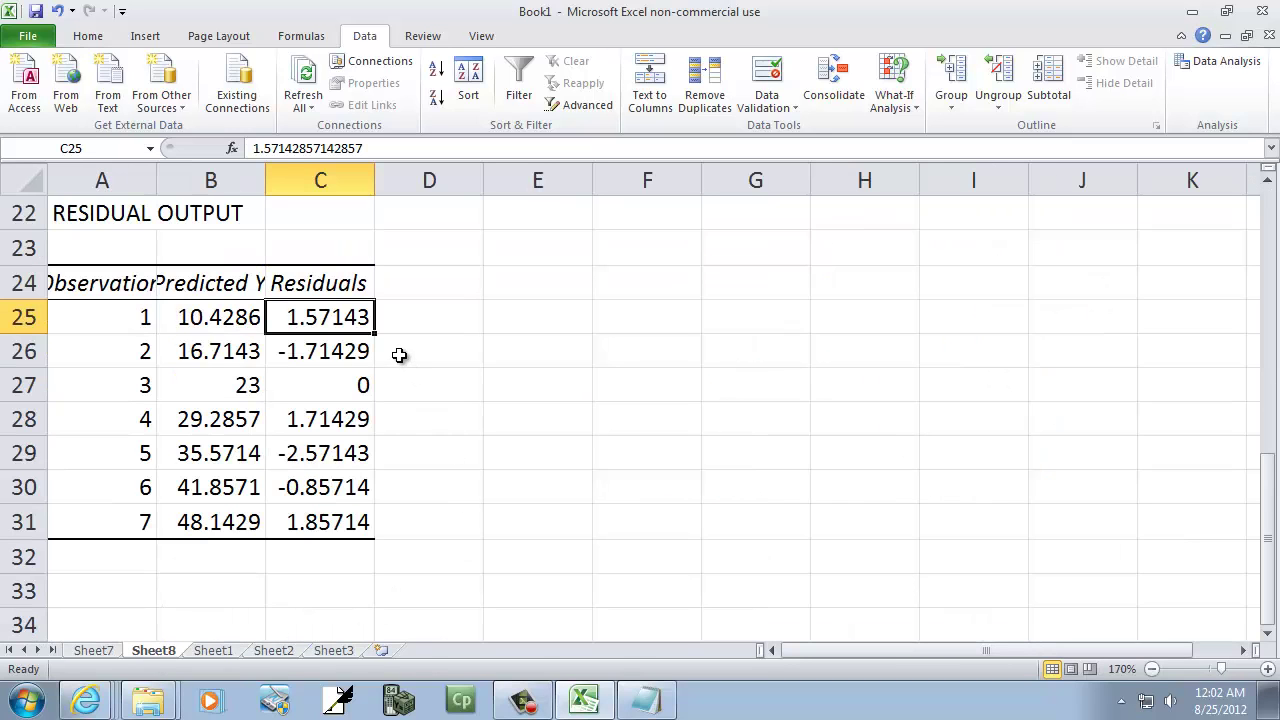
- Square the first residual with =C25^2 in D25 and fill it down to D31
left_click(426, 316)
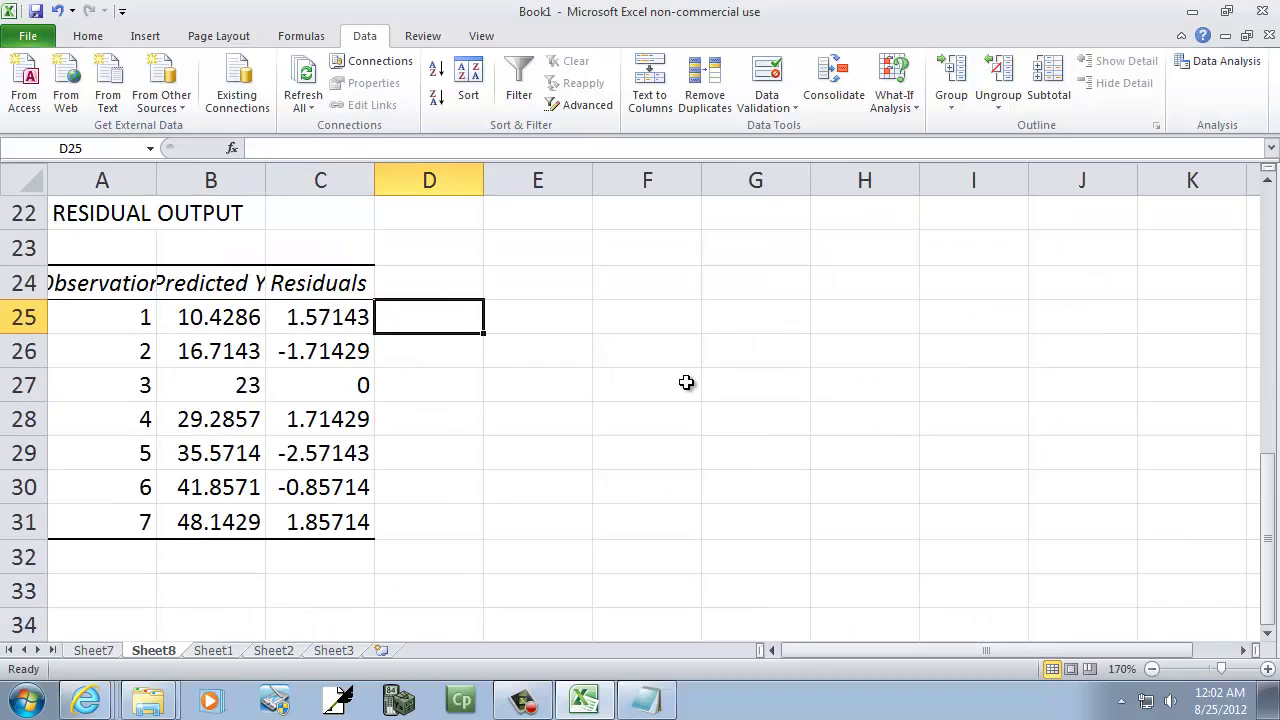
type("=")
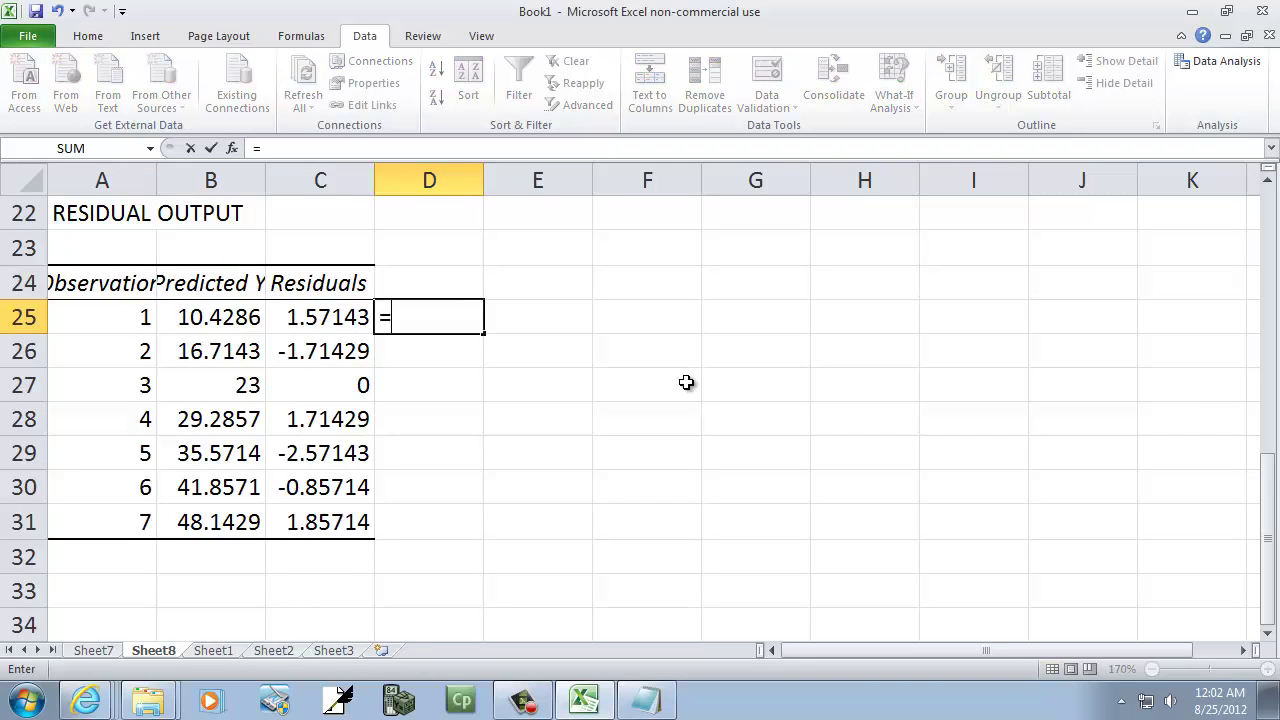
type("C25^2")
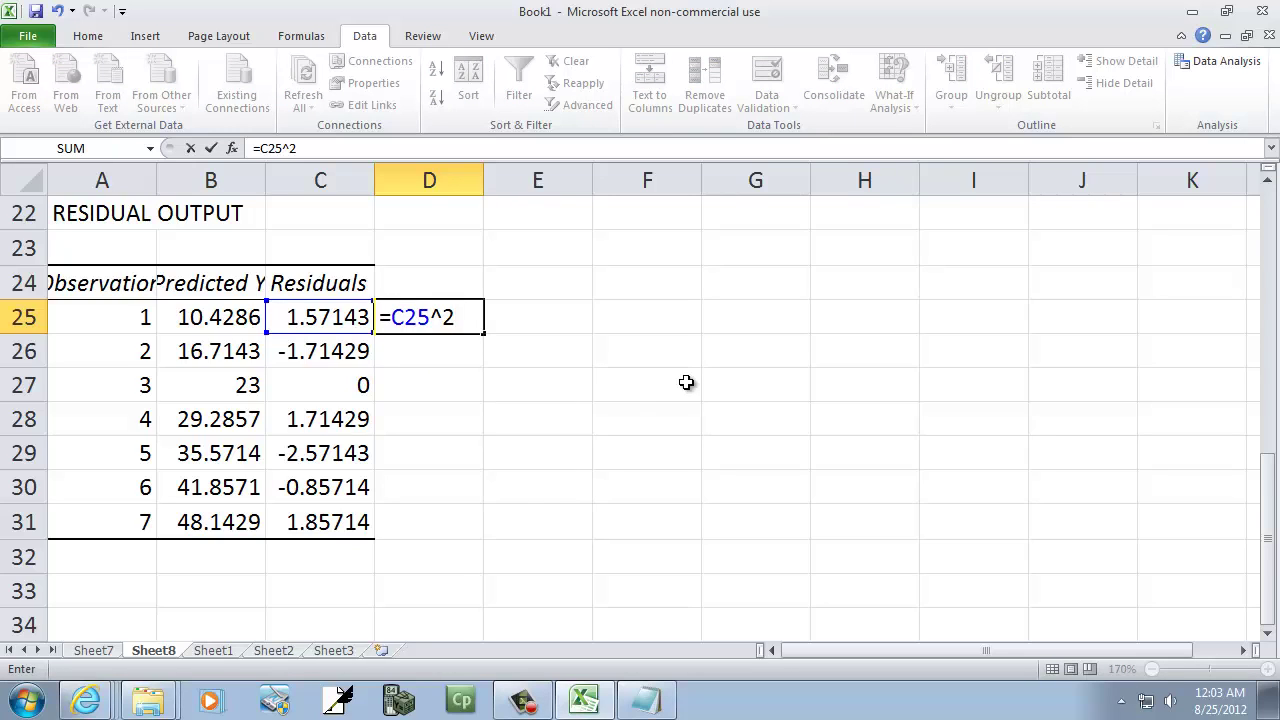
key("Return")
key("Up")
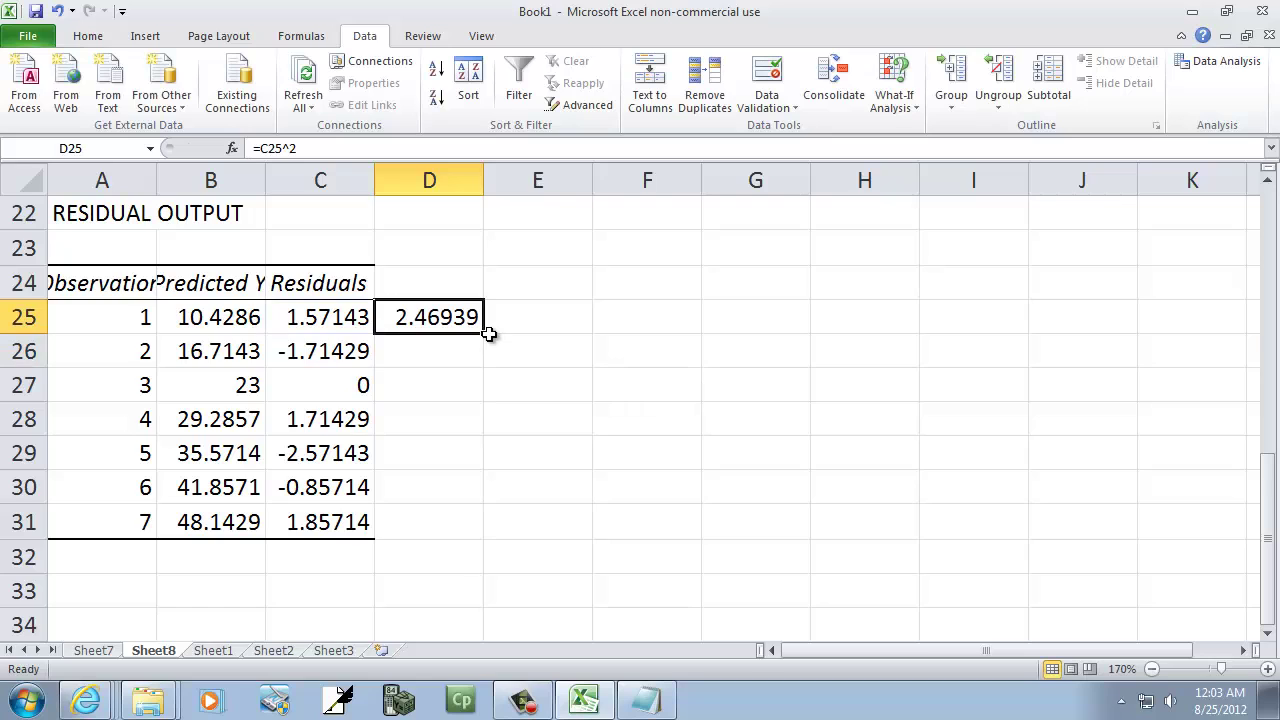
left_click_drag(486, 338, 464, 532)
- AutoSum D25:D31 in D32 to total the squared residuals as 19.14285714
left_click(433, 557)
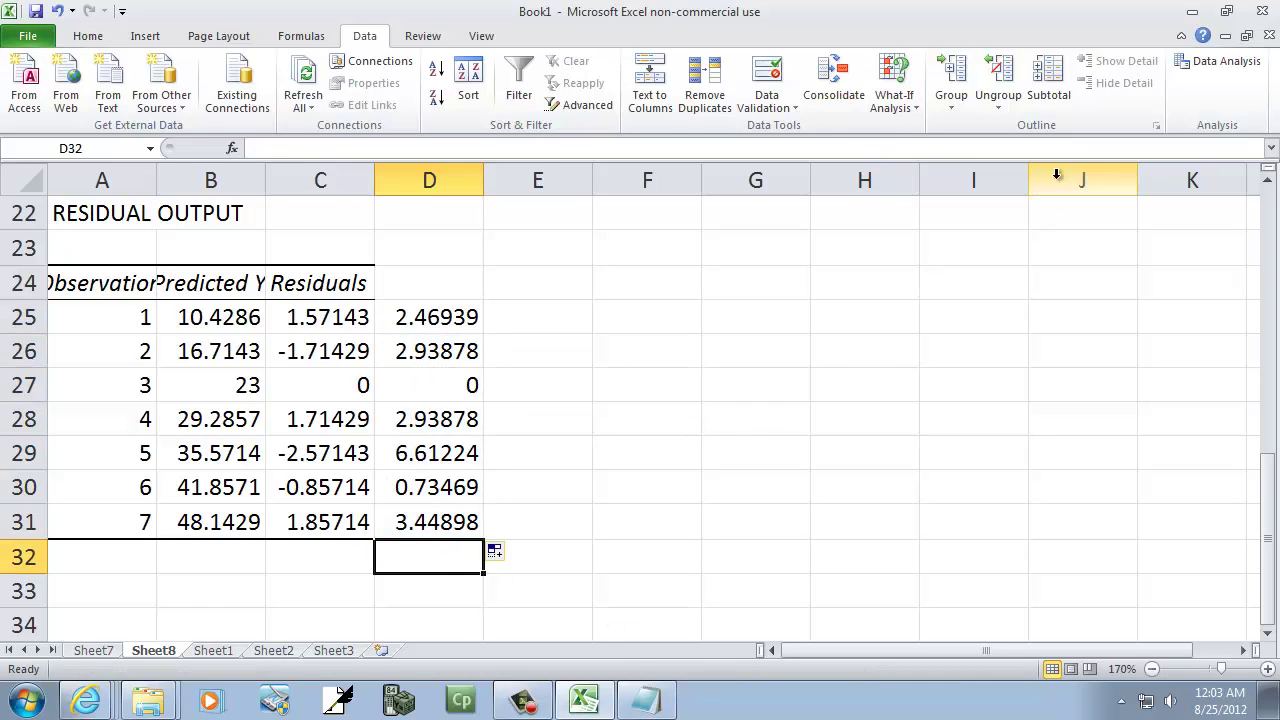
left_click(86, 36)
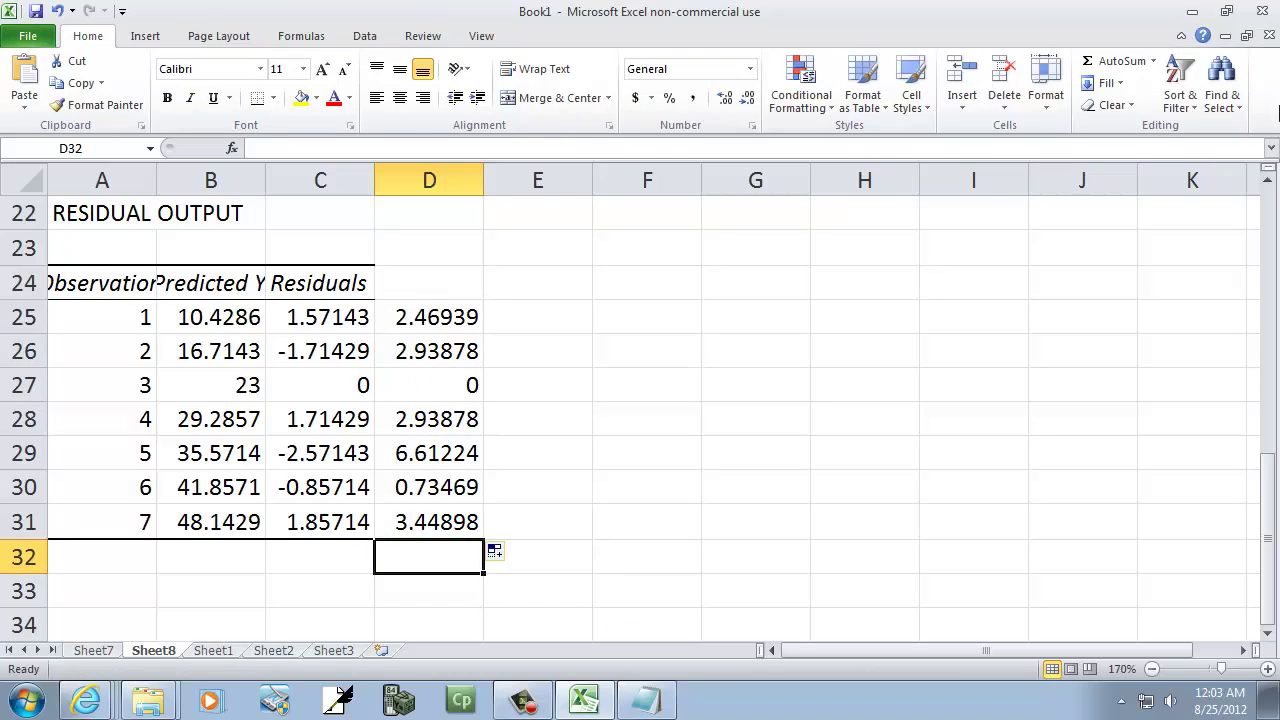
left_click(1124, 62)
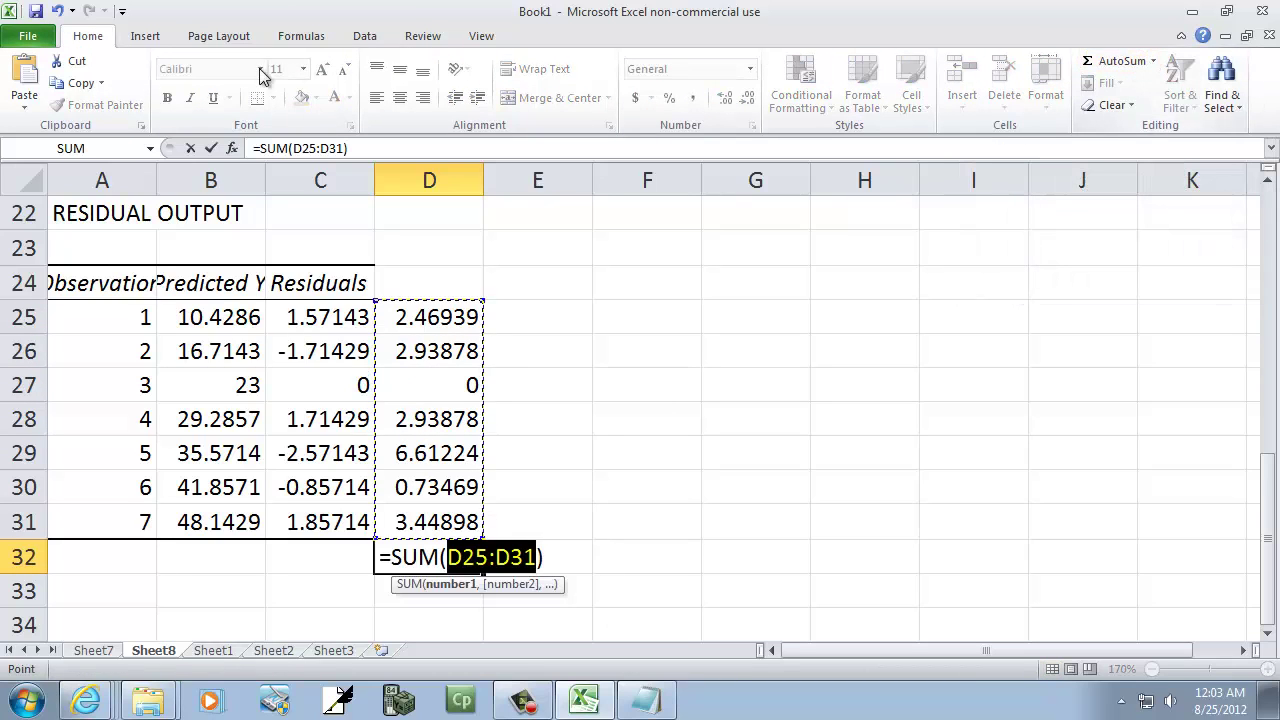
left_click(211, 148)
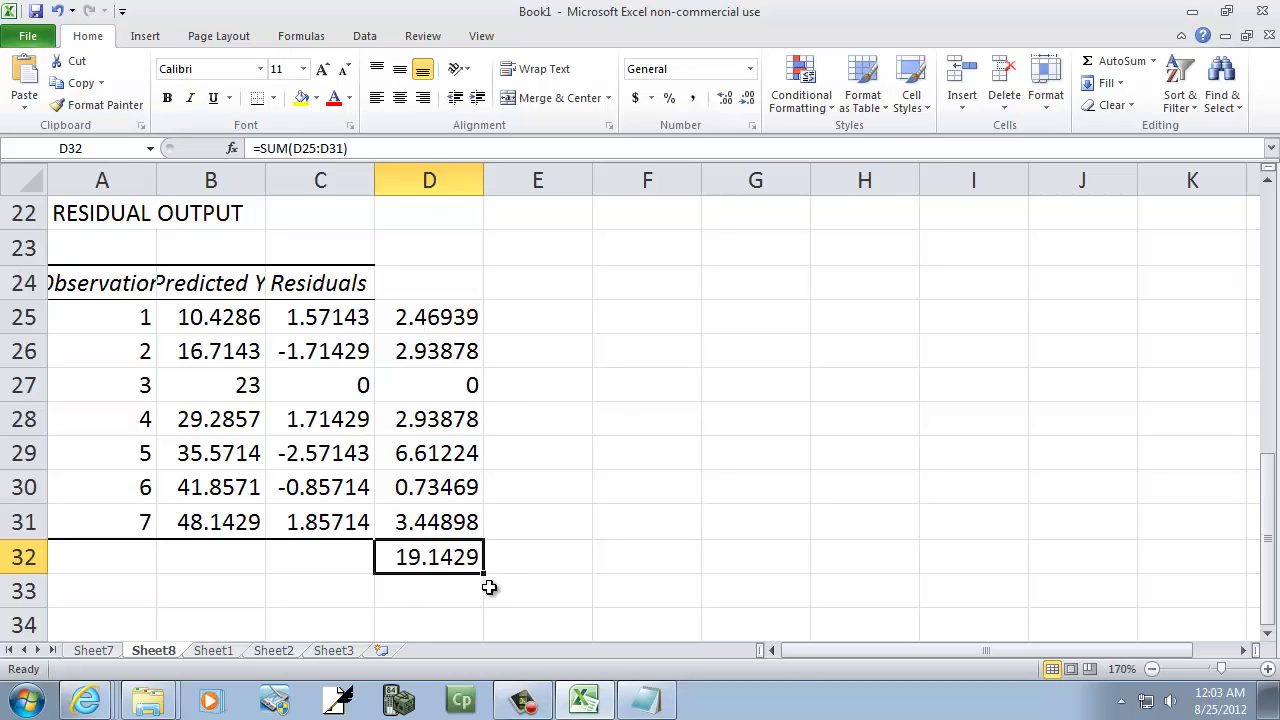
- Head column D 'squared residuals' in D24 and autofit column D's width
left_click(424, 290)
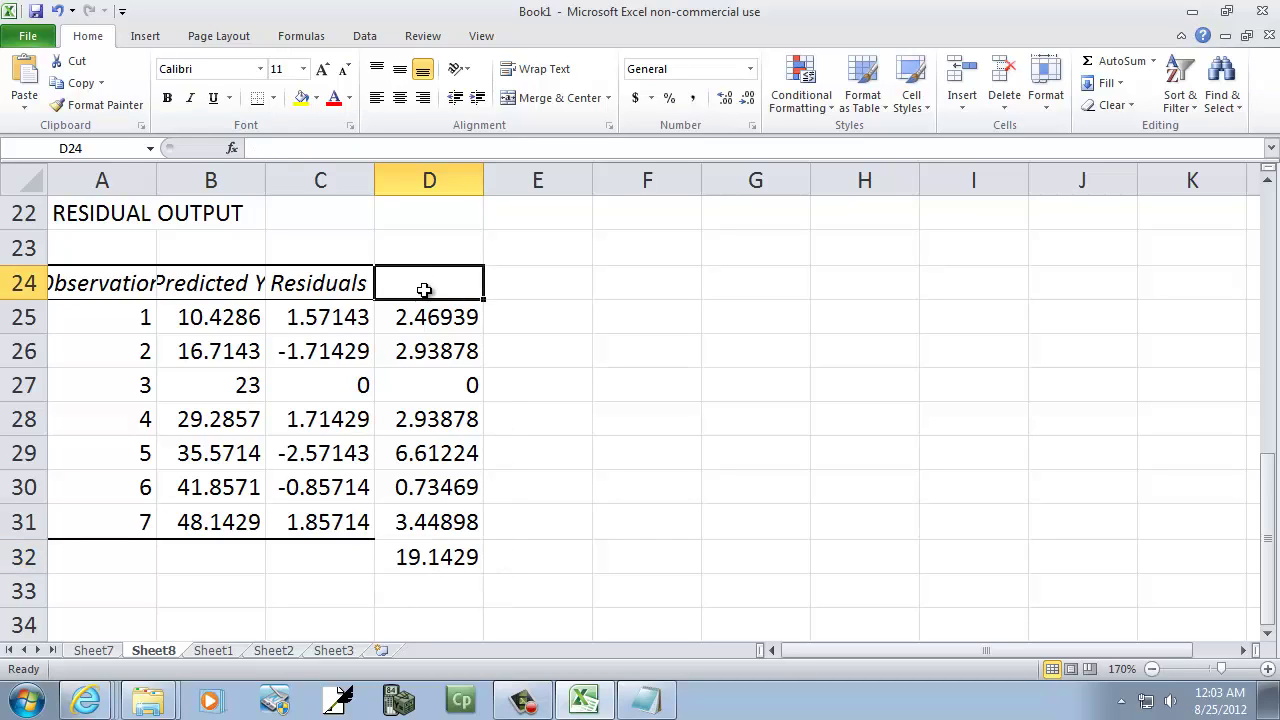
type("squared residuals")
key("Return")
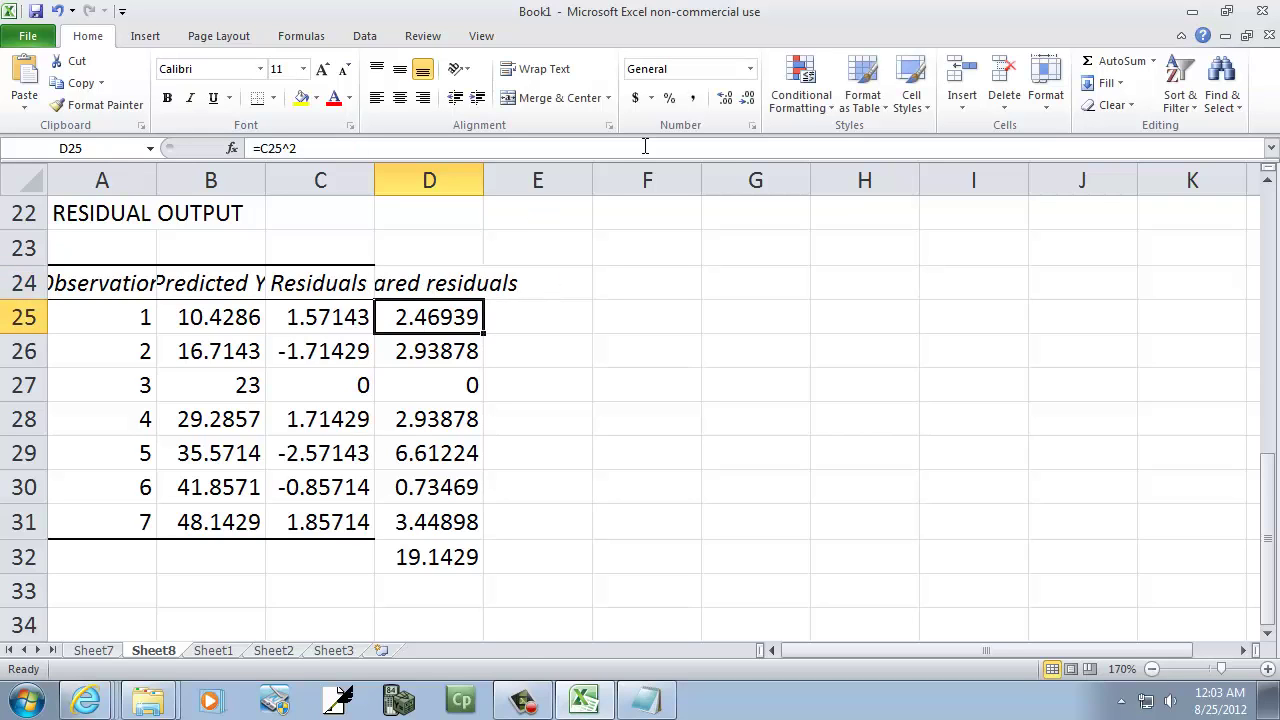
double_click(483, 179)
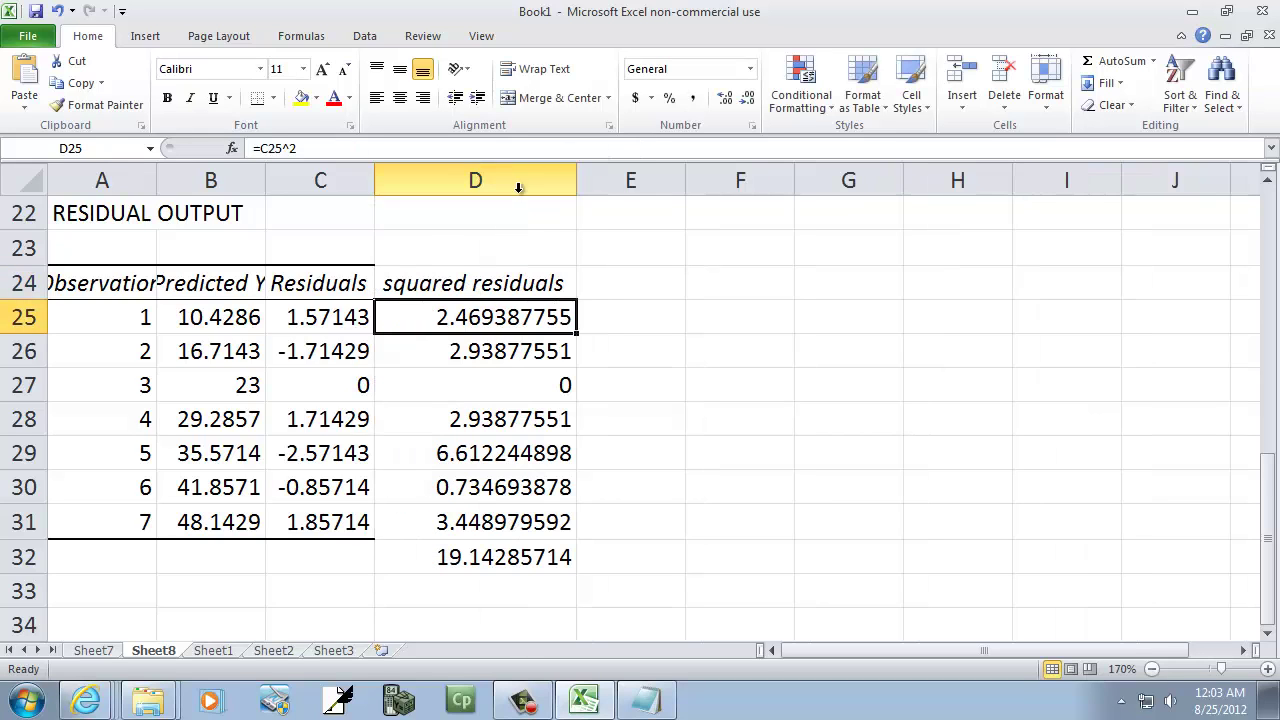
left_click(508, 562)
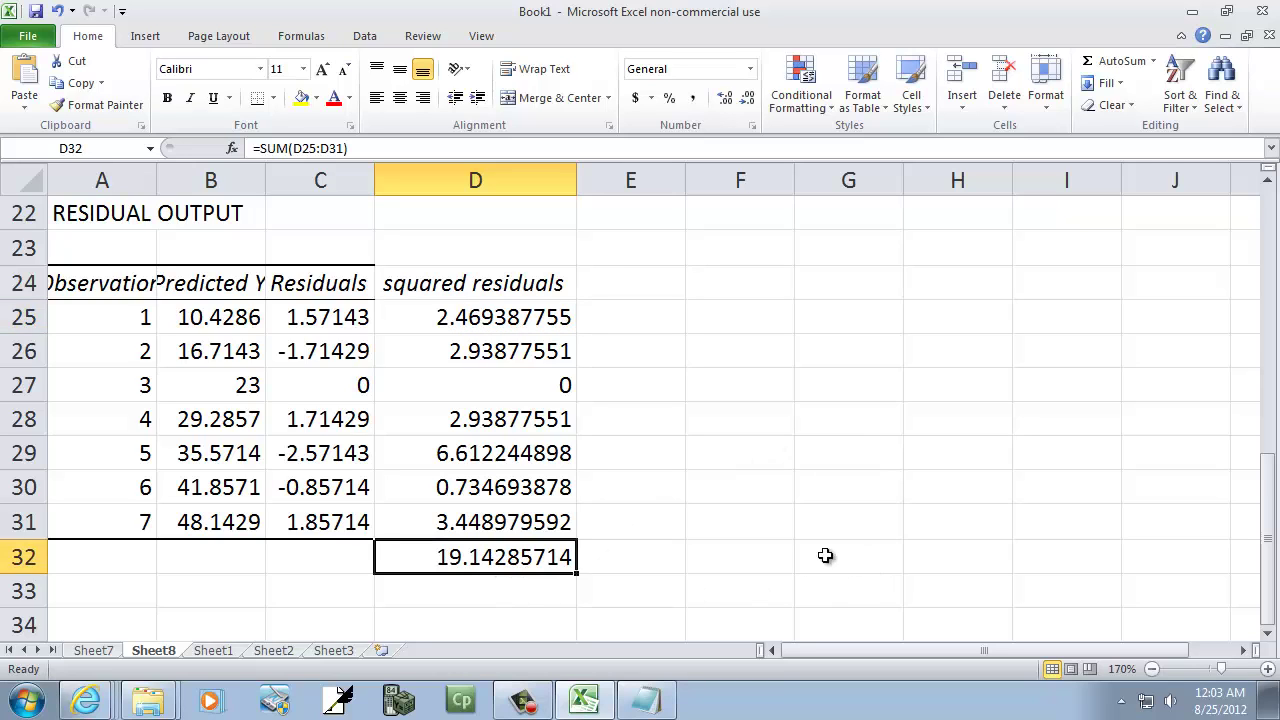
left_click(201, 655)
- On Sheet1, change y in B5 from 31 to 50 and in B6 to 6
left_click(1066, 530)
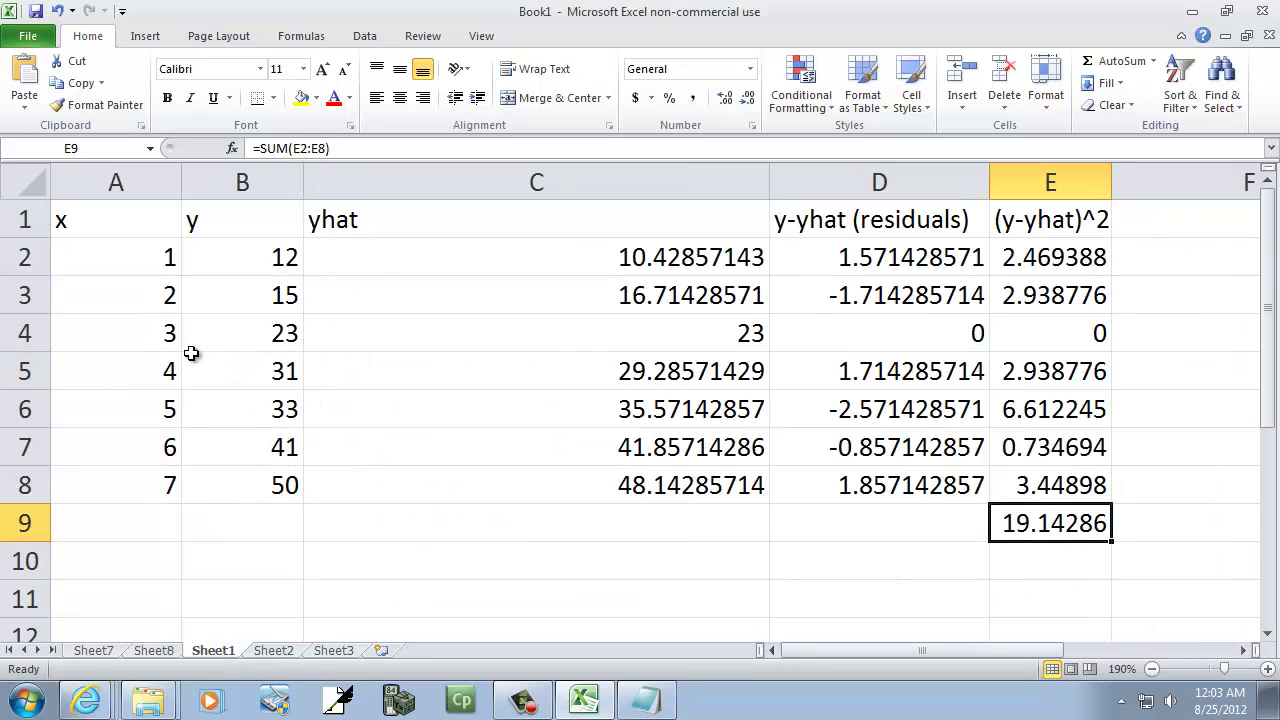
left_click(290, 368)
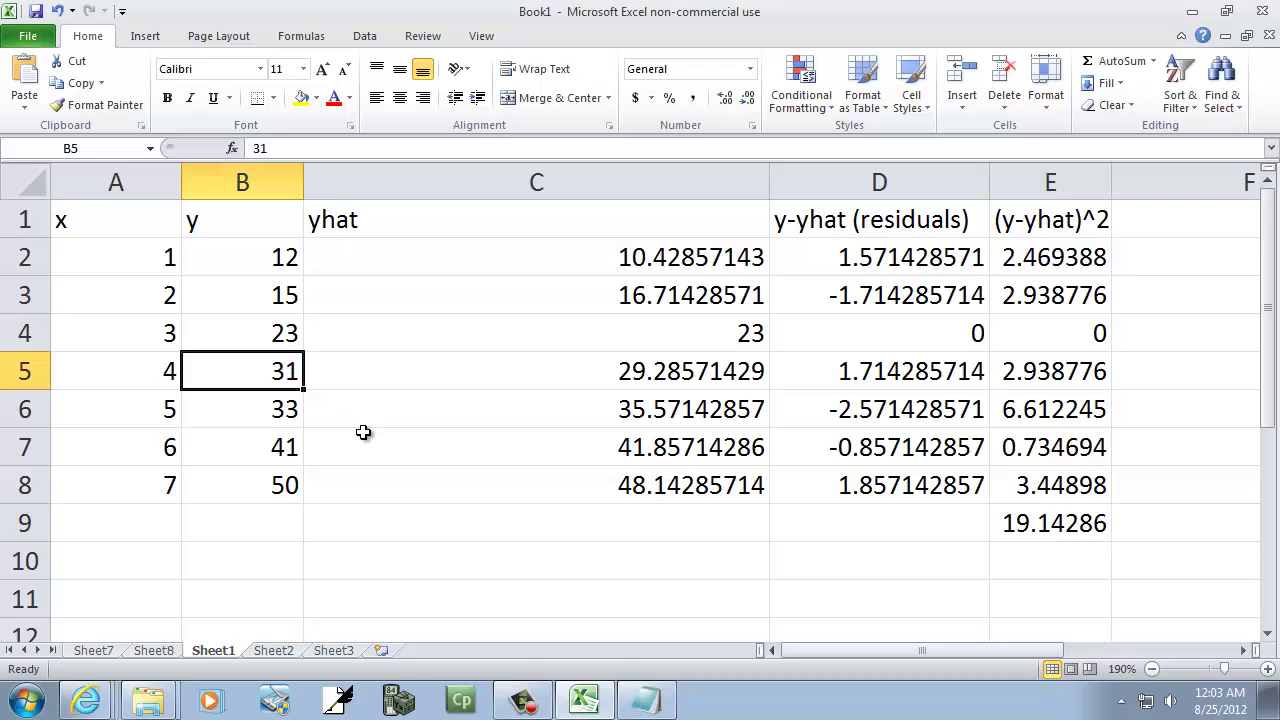
type("50")
key("Return")
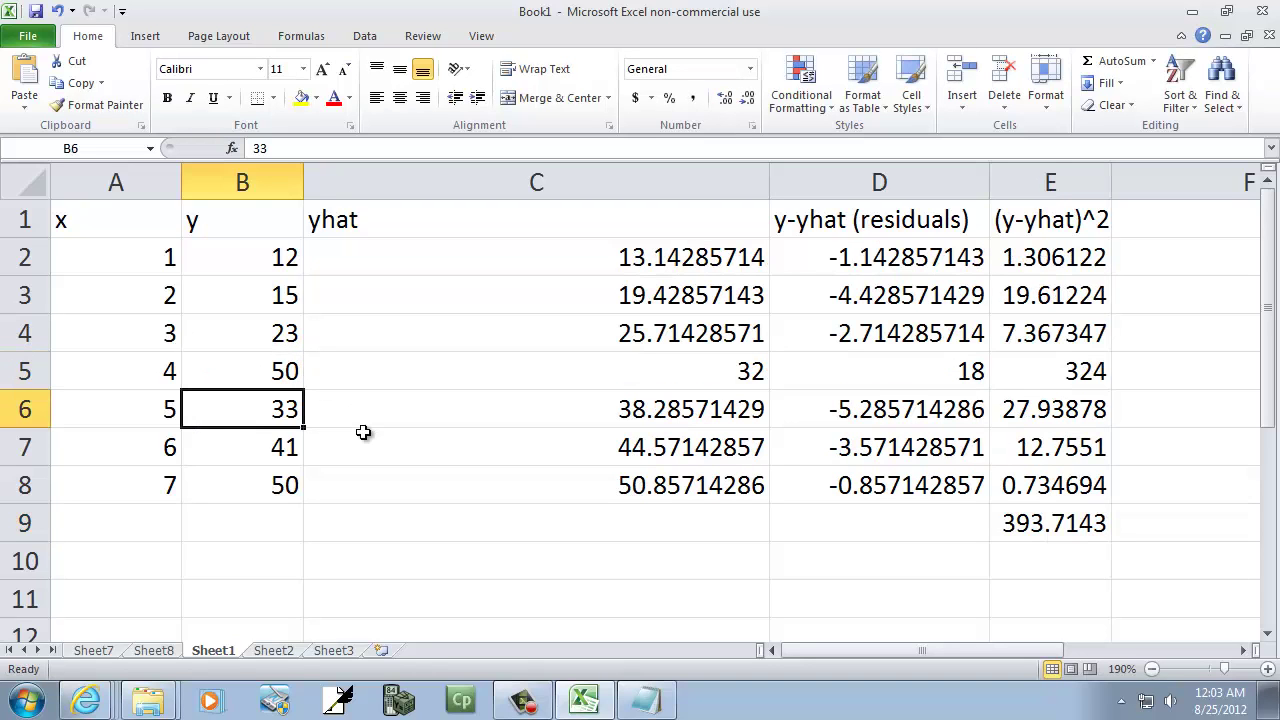
type("6")
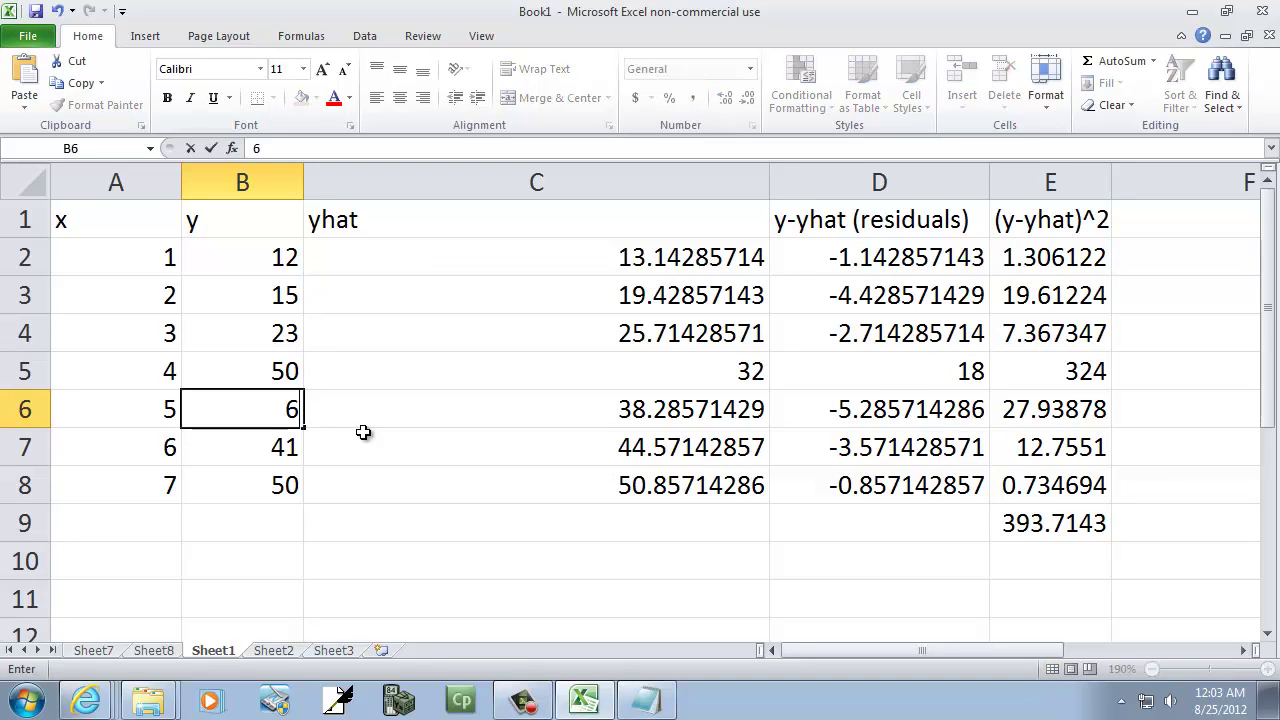
key("Return")
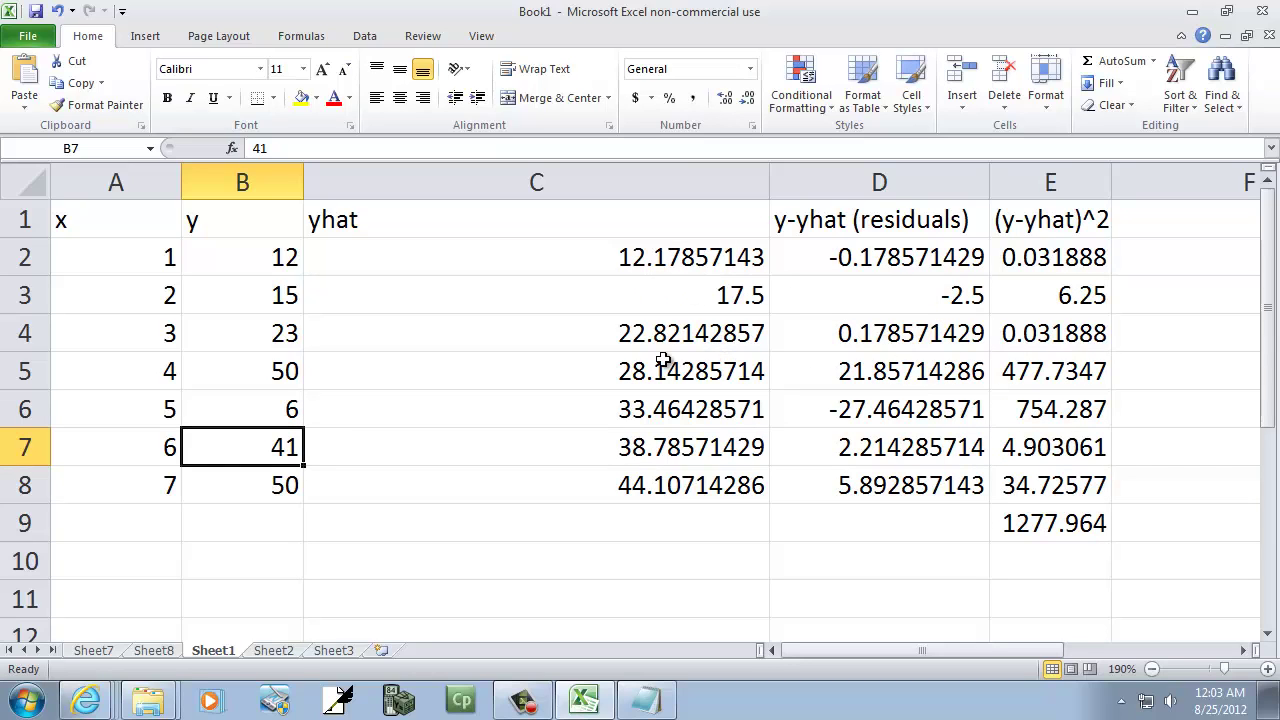
left_click(160, 652)
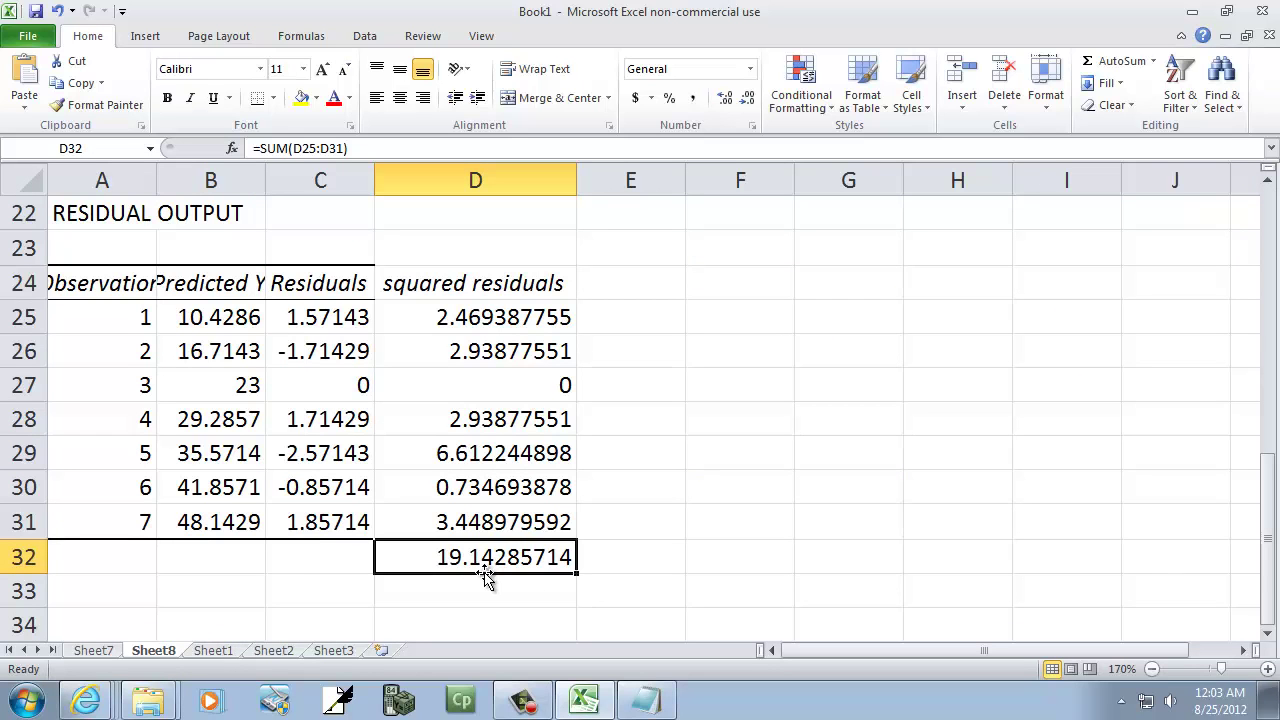
scroll(409, 434, "up", 4)
scroll(427, 444, "down", 1)
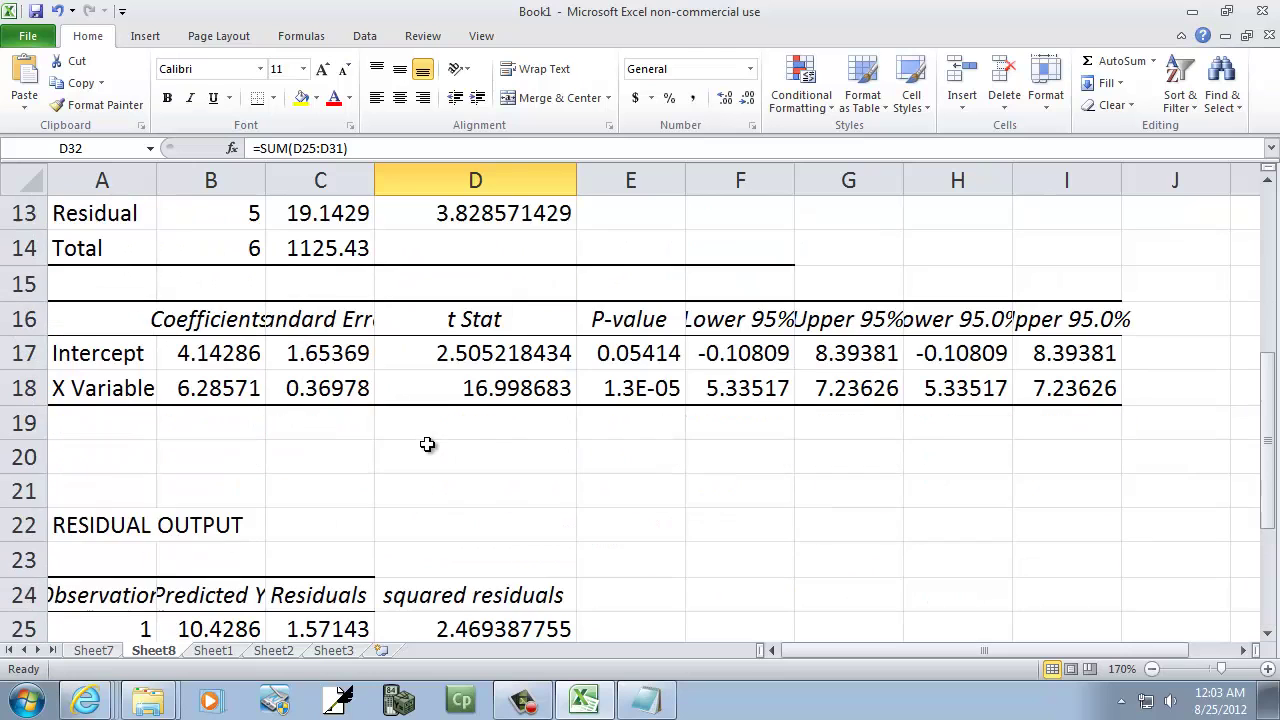
scroll(580, 404, "down", 1)
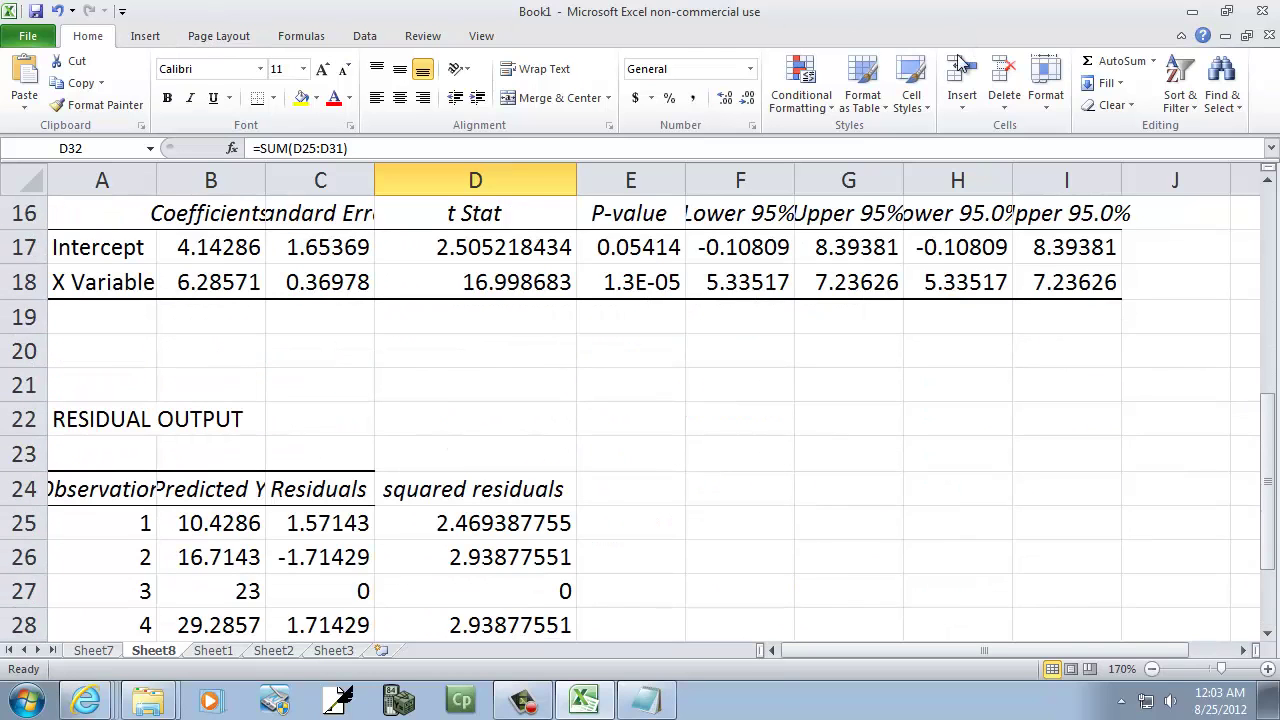
scroll(444, 432, "down", 3)
scroll(444, 432, "up", 1)
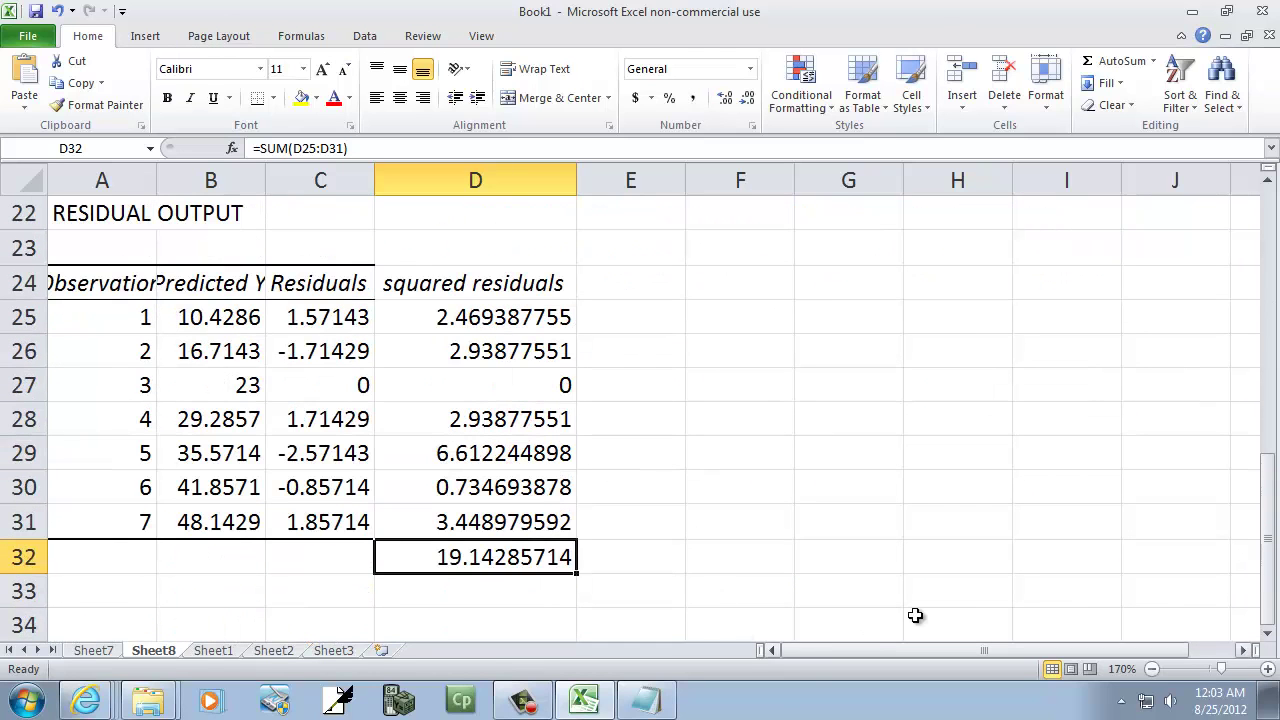
left_click(213, 651)
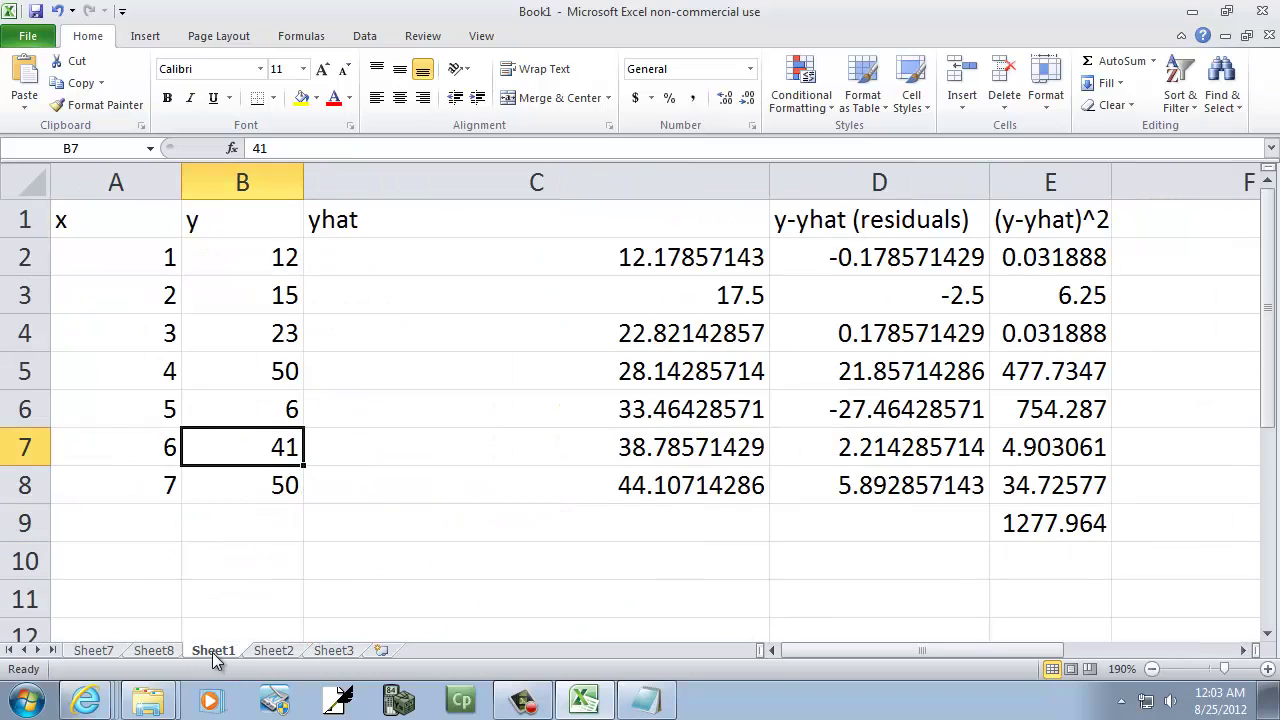